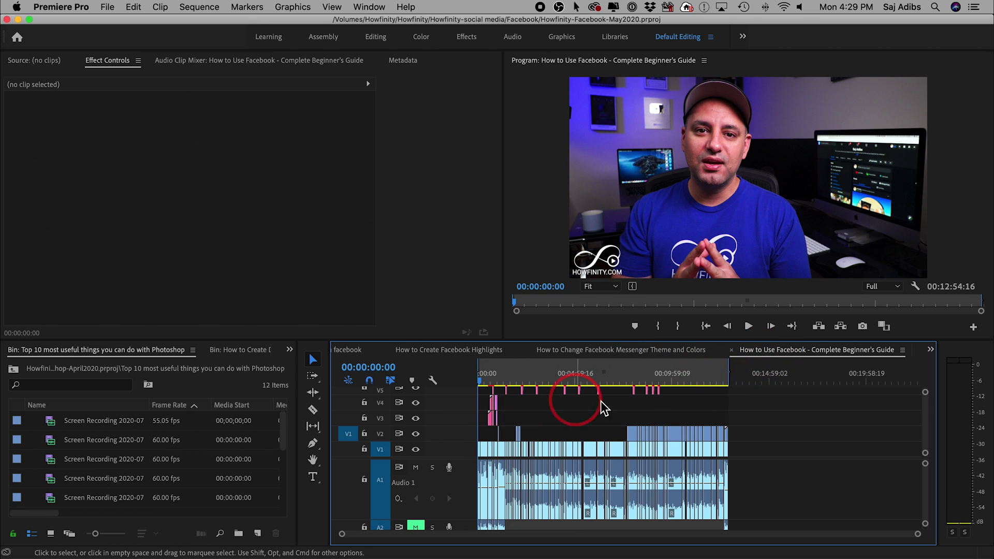
- Scrub the sequence and set the Out point at 00:12:54:09, where the final shot ends
click(484, 386)
drag(483, 385, 490, 406)
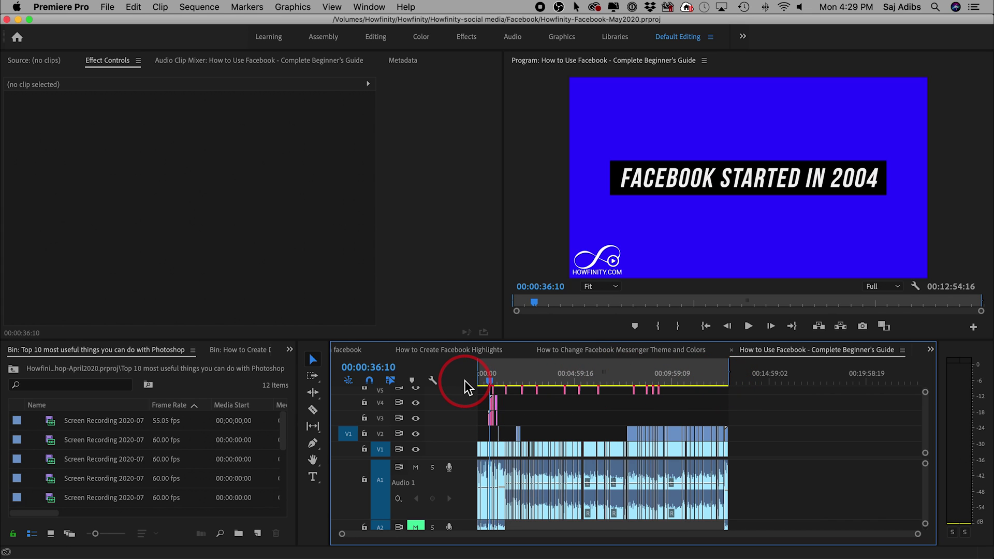
click(726, 384)
key(=)
key(=)
key(=)
key(=)
key(=)
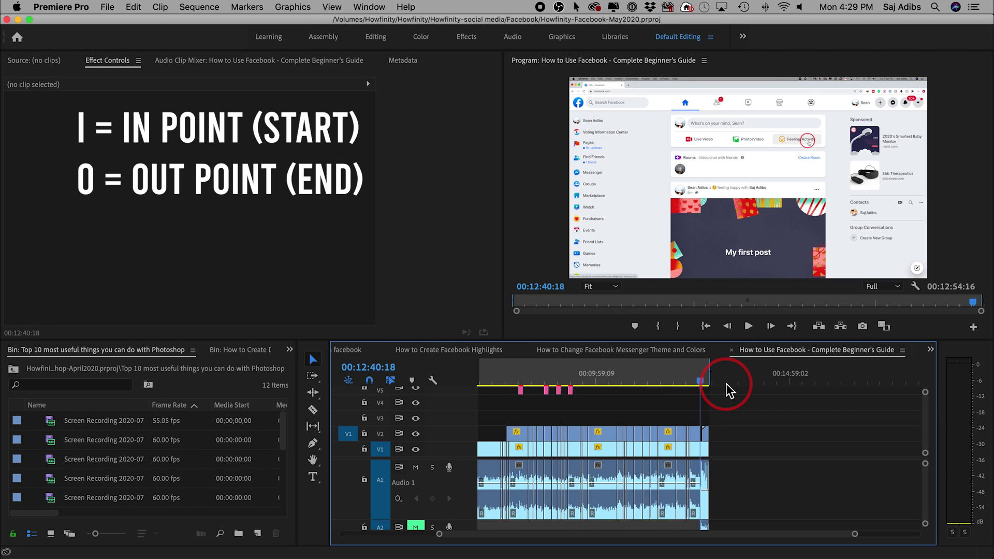
drag(791, 386, 843, 368)
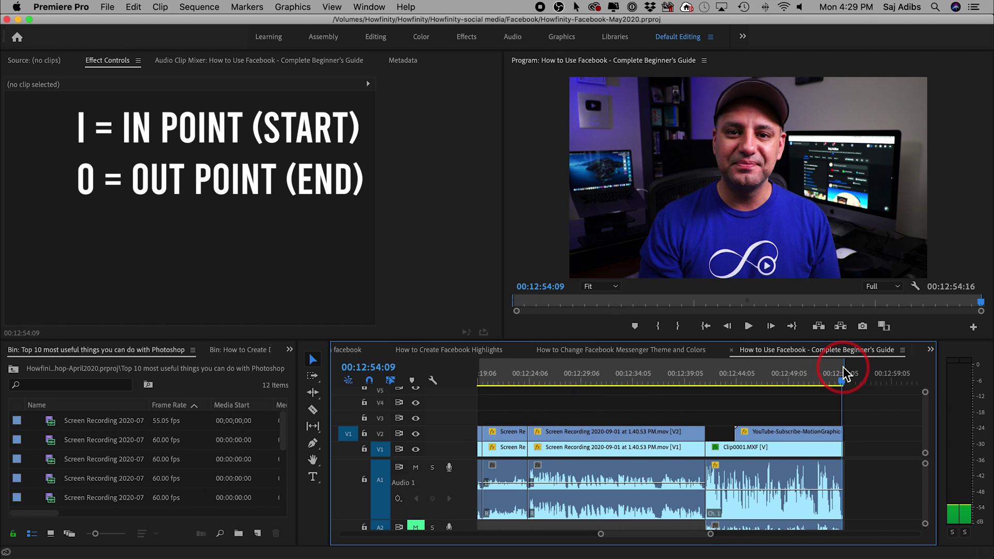
key(o)
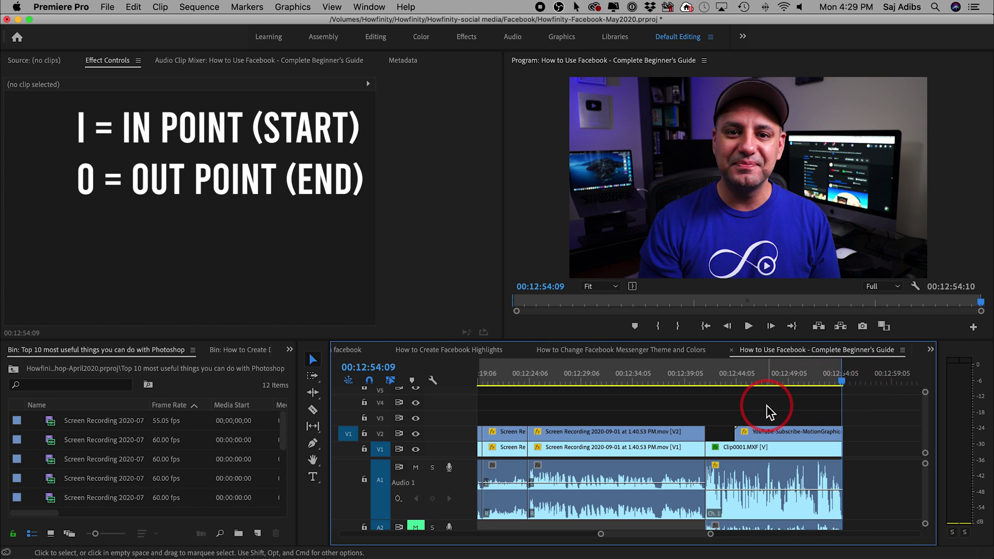
key(minus)
key(minus)
key(minus)
key(minus)
key(minus)
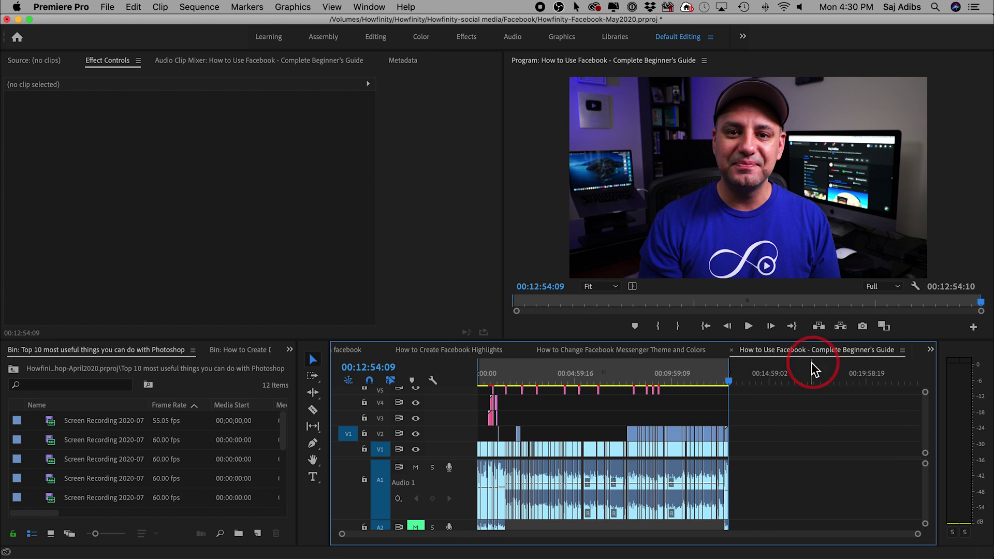
- Open the Export Settings dialog from File > Export > Media
click(107, 6)
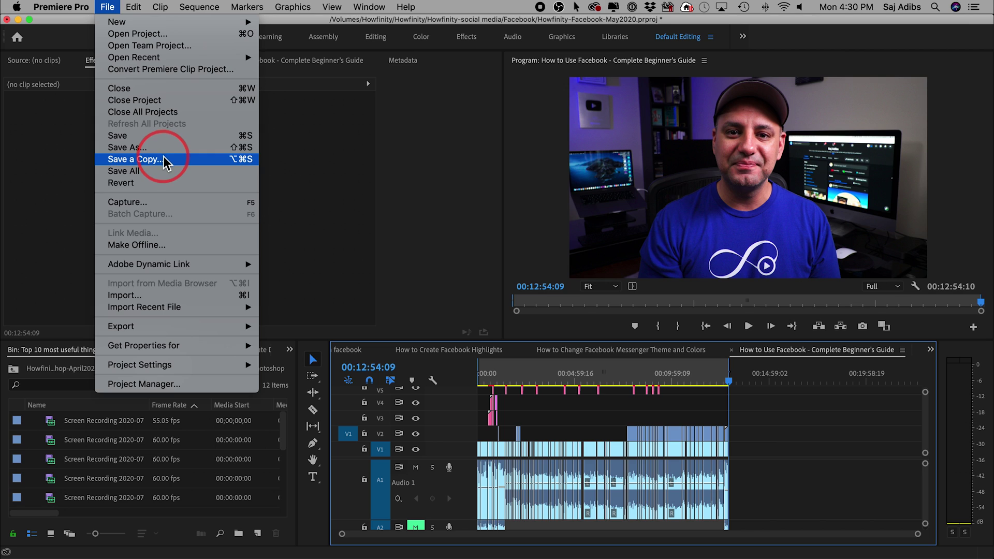
mouse_move(187, 328)
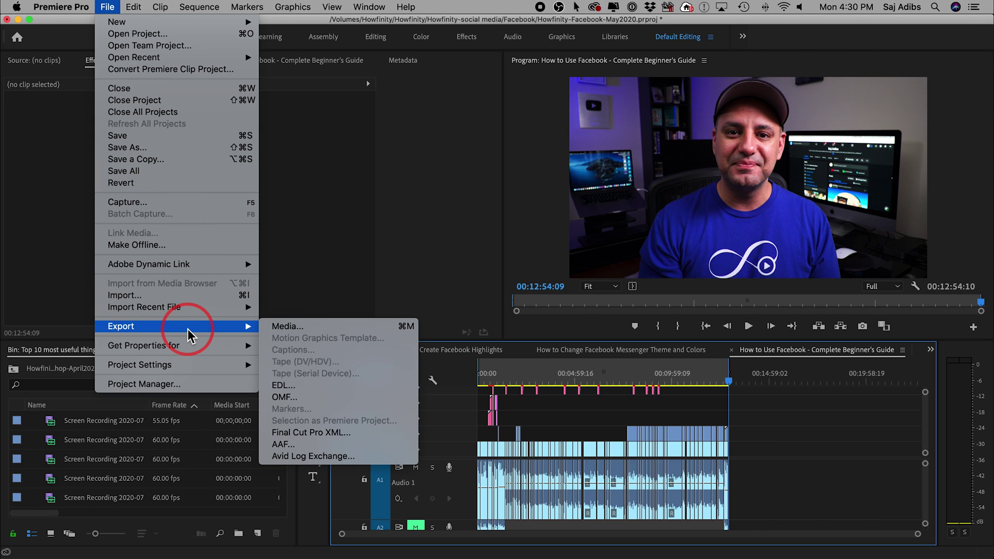
click(391, 325)
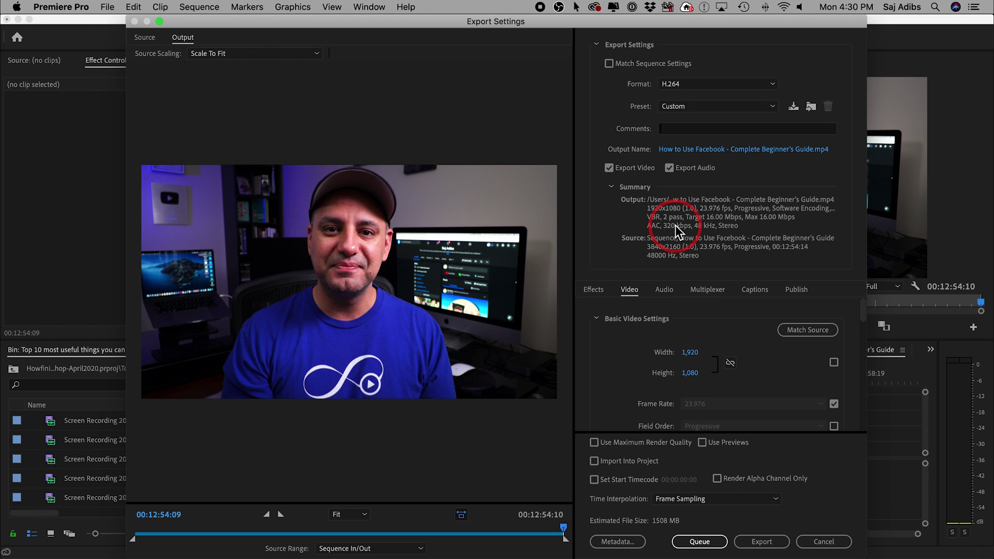
key(super+Tab)
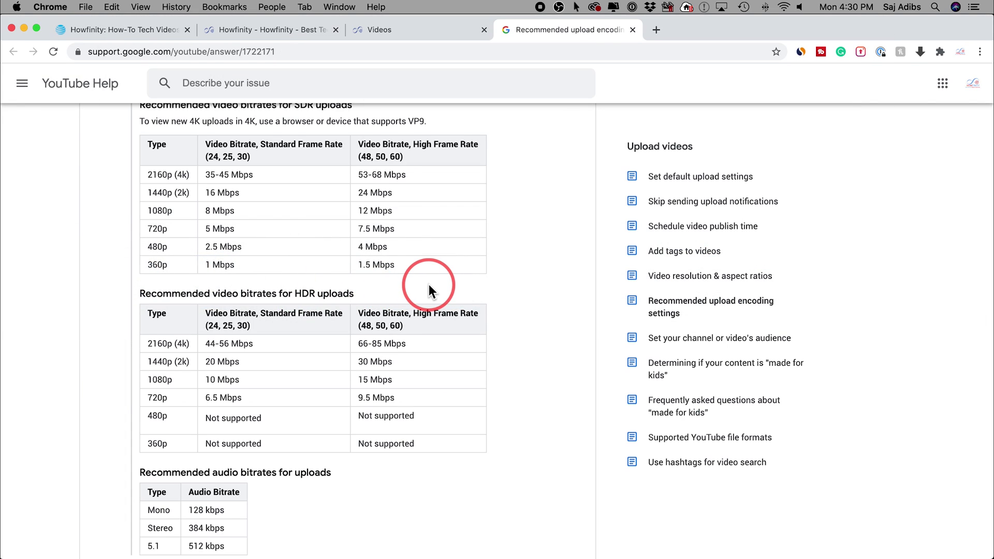
- Review YouTube's recommended upload encoding settings page in Chrome, then go back to Premiere
scroll(429, 284, up, 3)
scroll(88, 181, up, 3)
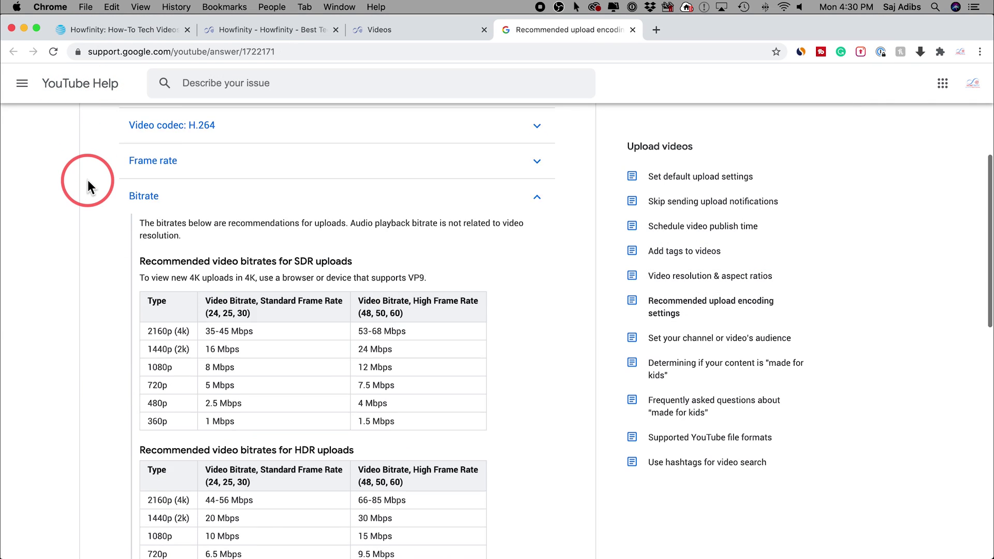
scroll(88, 181, up, 4)
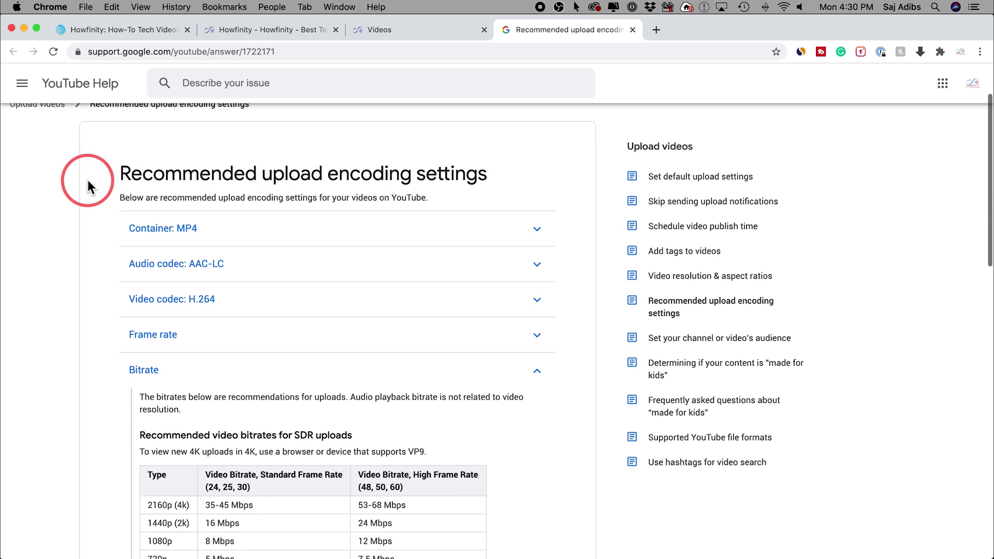
drag(118, 173, 515, 181)
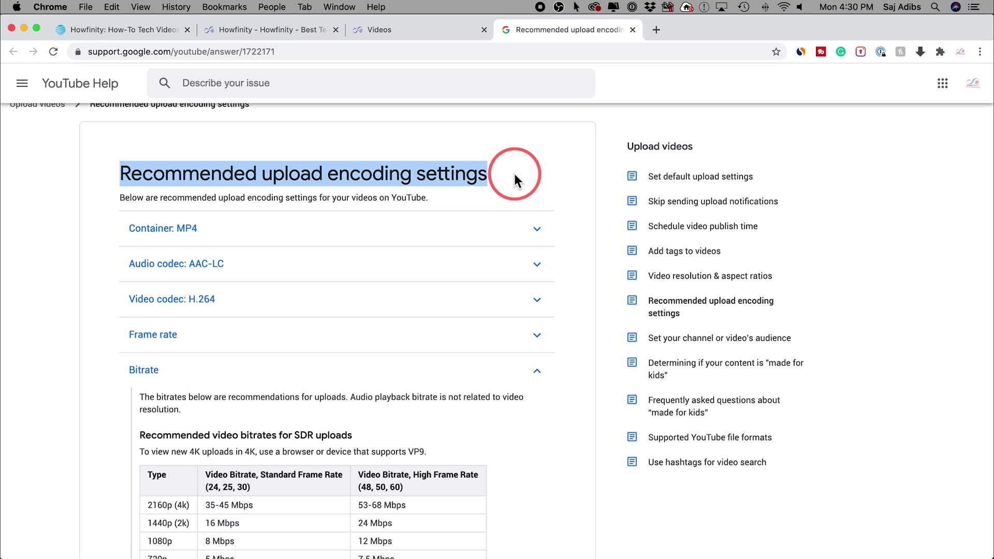
scroll(515, 179, down, 2)
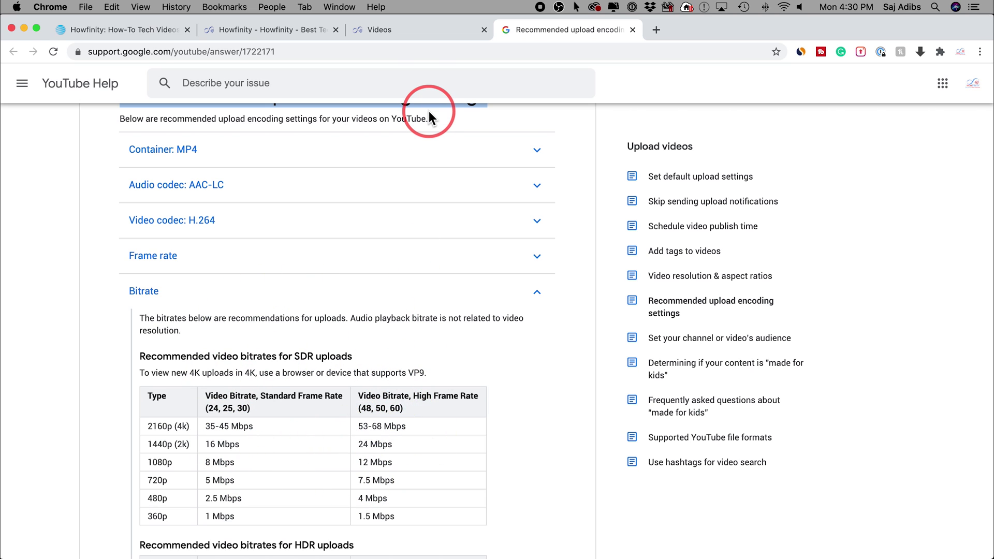
key(super+Tab)
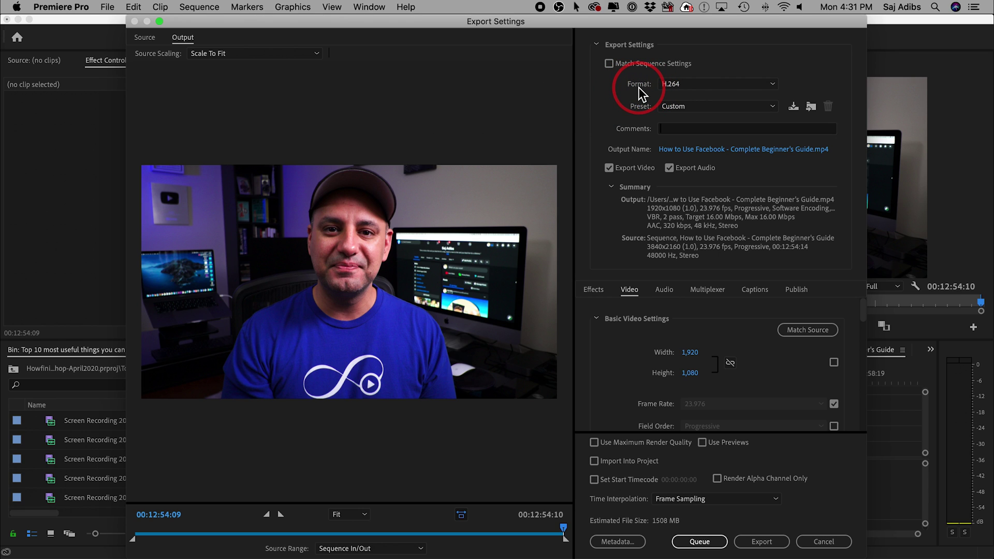
- Keep H.264 and apply the YouTube 2160p 4K Ultra HD preset (3840x2160, 40 Mbps)
click(677, 85)
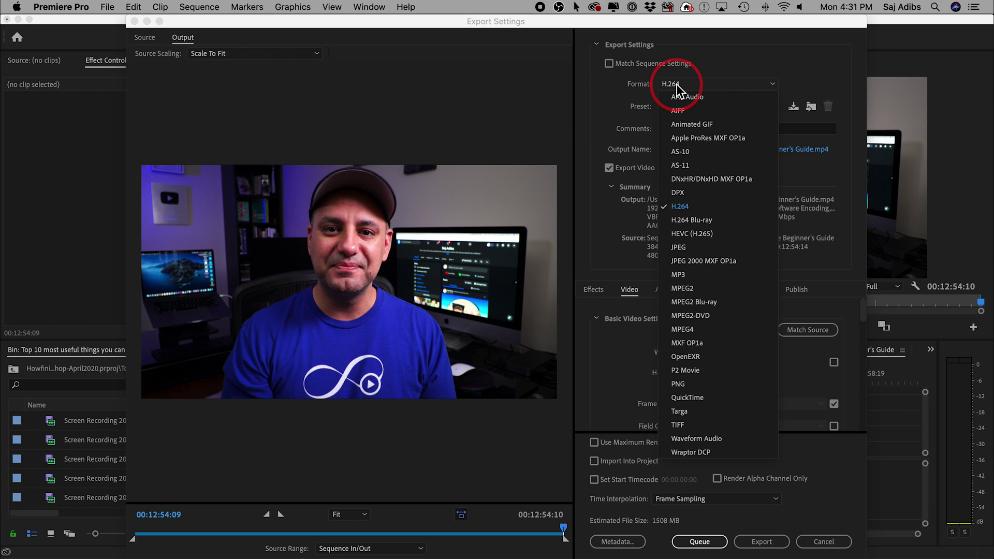
click(686, 210)
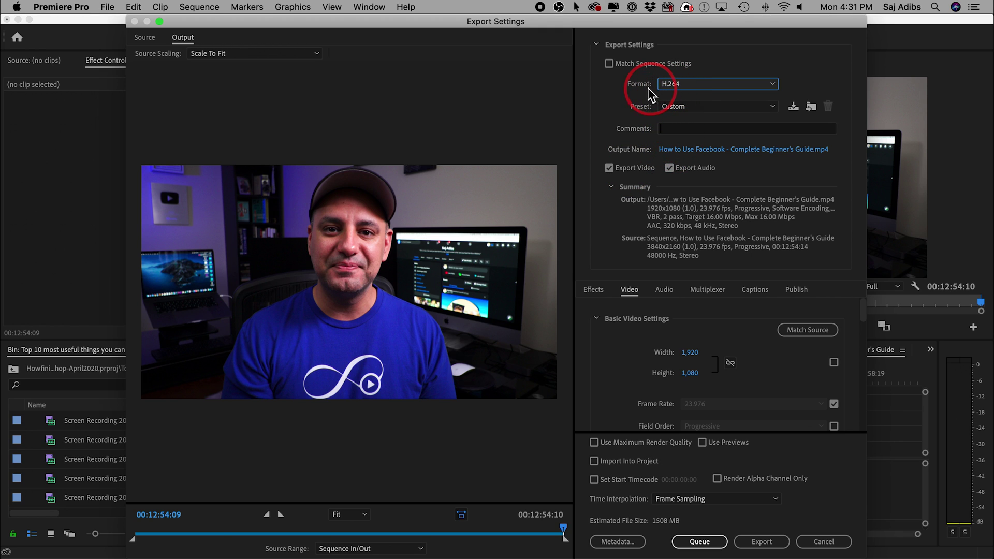
click(679, 109)
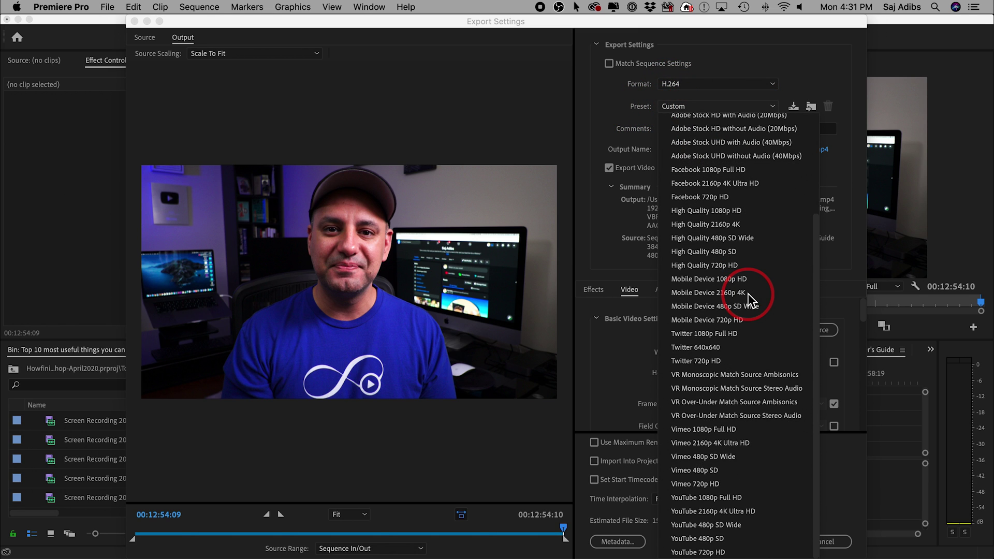
scroll(748, 293, down, 5)
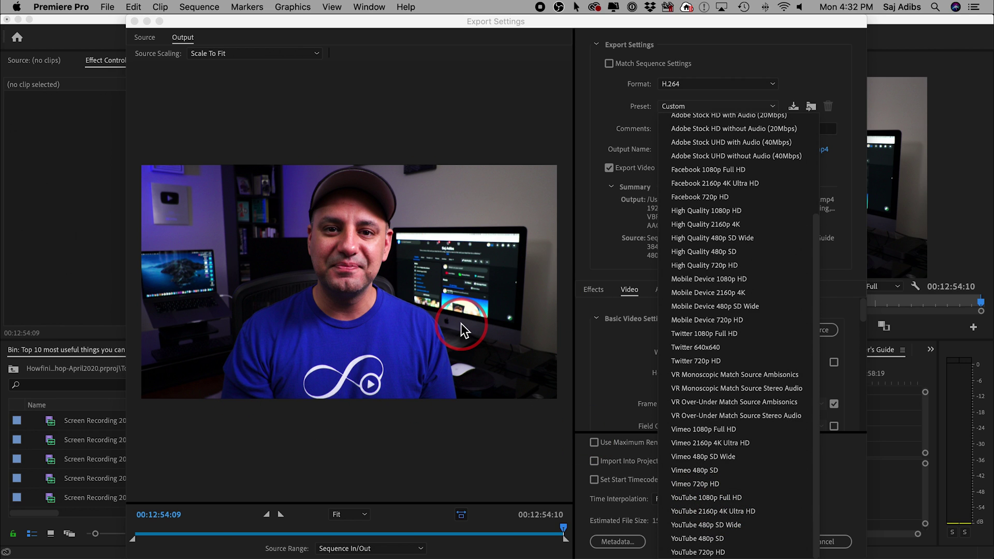
click(720, 512)
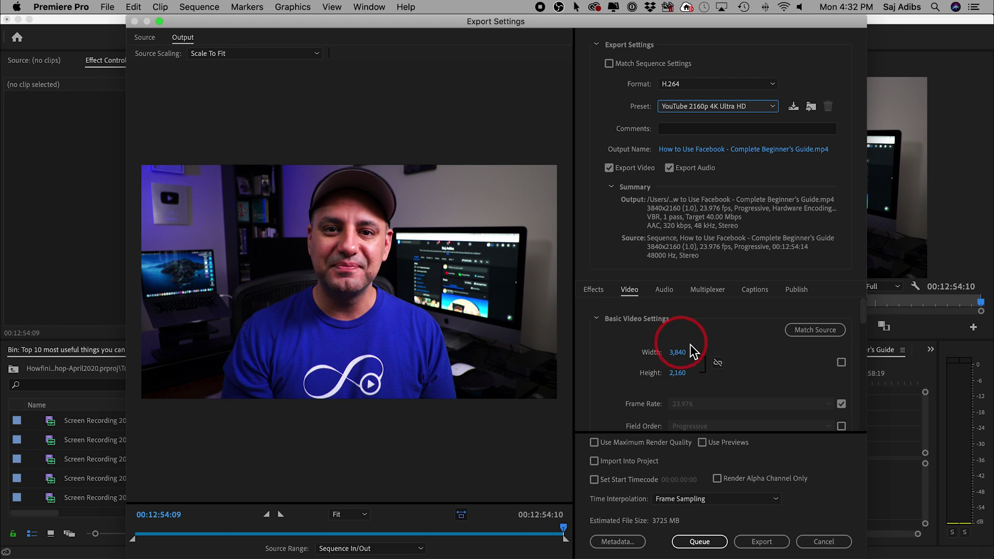
- Change Bitrate Encoding to VBR, 2 pass, keeping the 40 Mbps bitrates
scroll(673, 381, down, 5)
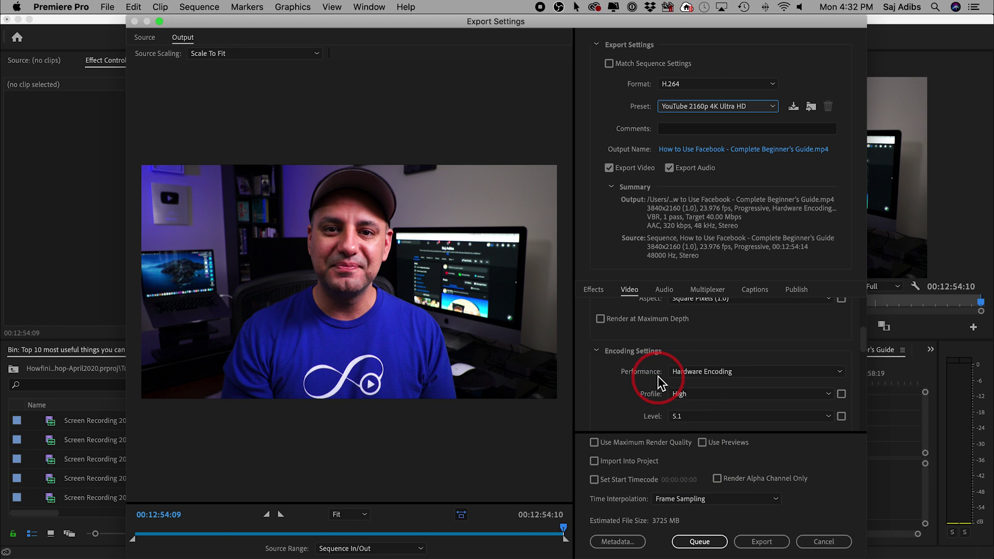
scroll(694, 336, up, 4)
scroll(735, 353, down, 6)
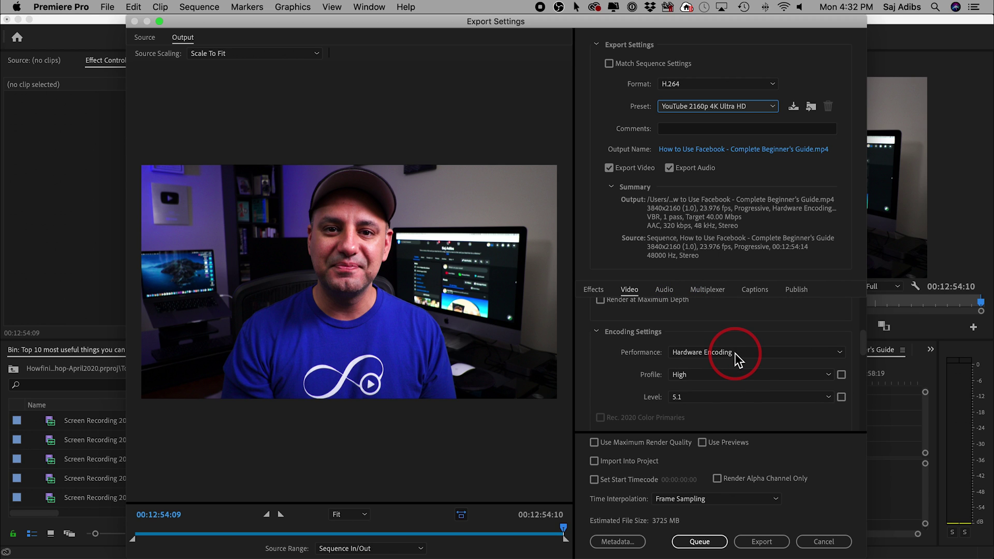
scroll(735, 353, down, 6)
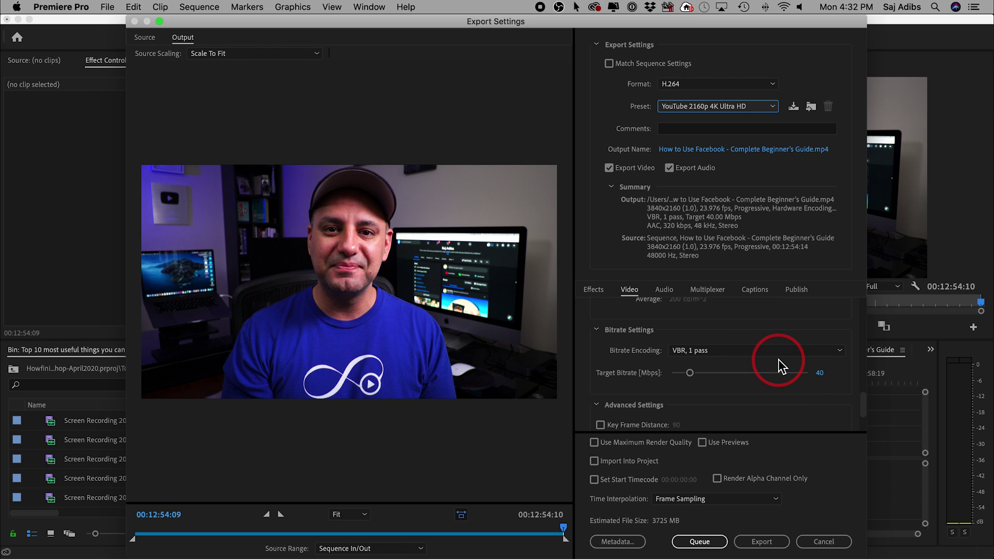
click(701, 351)
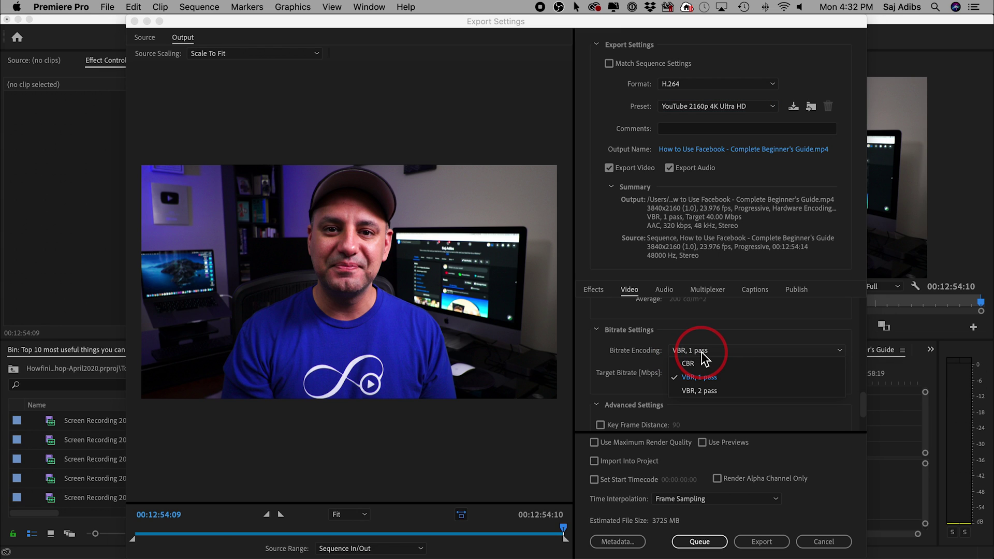
click(702, 393)
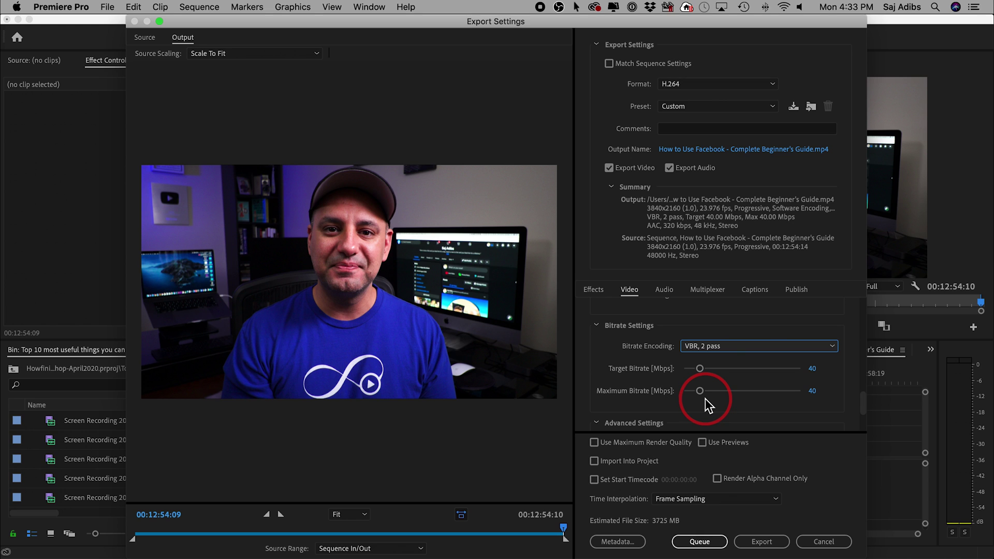
key(super+Tab)
- Highlight the 4K rates (35–45, 53–68 Mbps) and 1080p rates (8, 12 Mbps) in the SDR table
click(154, 295)
scroll(337, 300, down, 10)
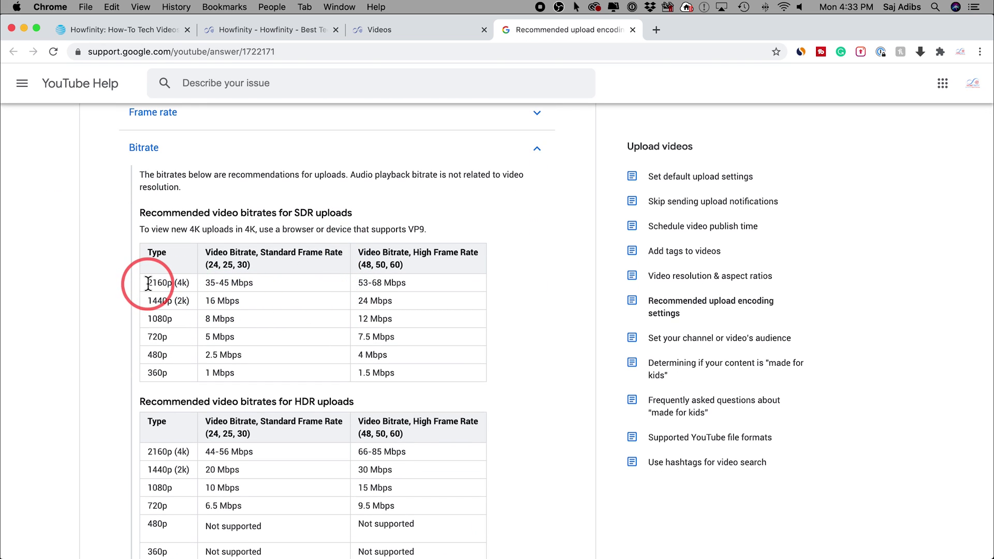
drag(149, 283, 231, 287)
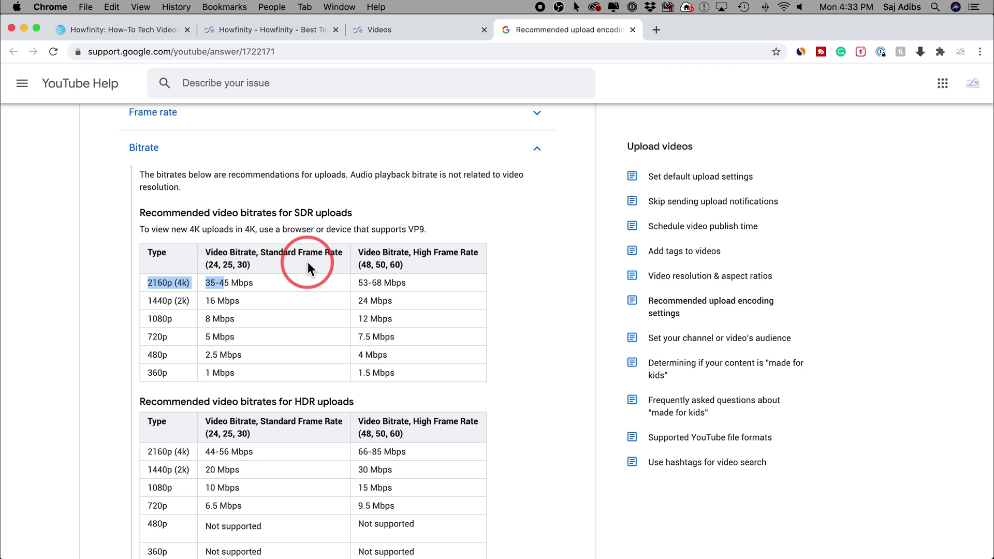
drag(419, 252, 482, 253)
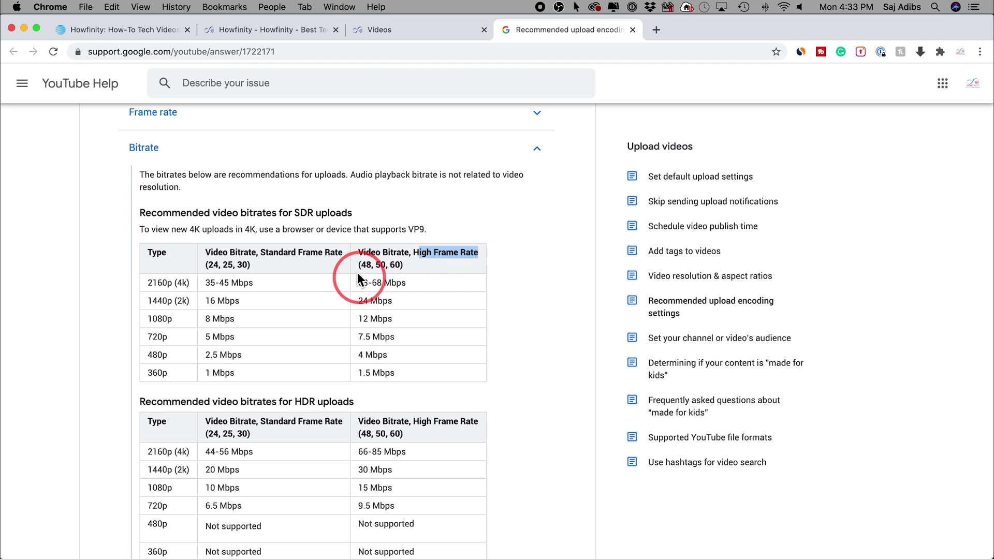
drag(358, 282, 417, 284)
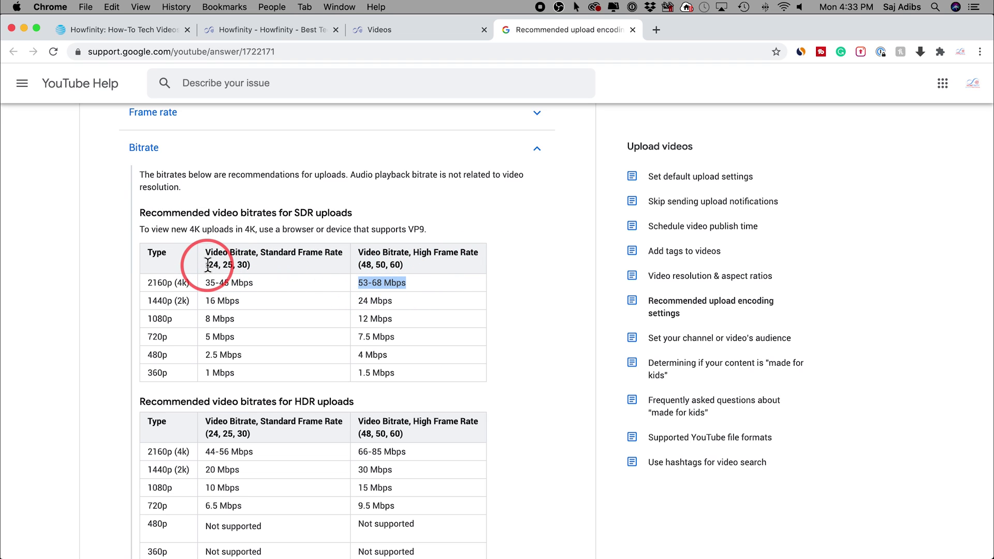
drag(207, 266, 235, 266)
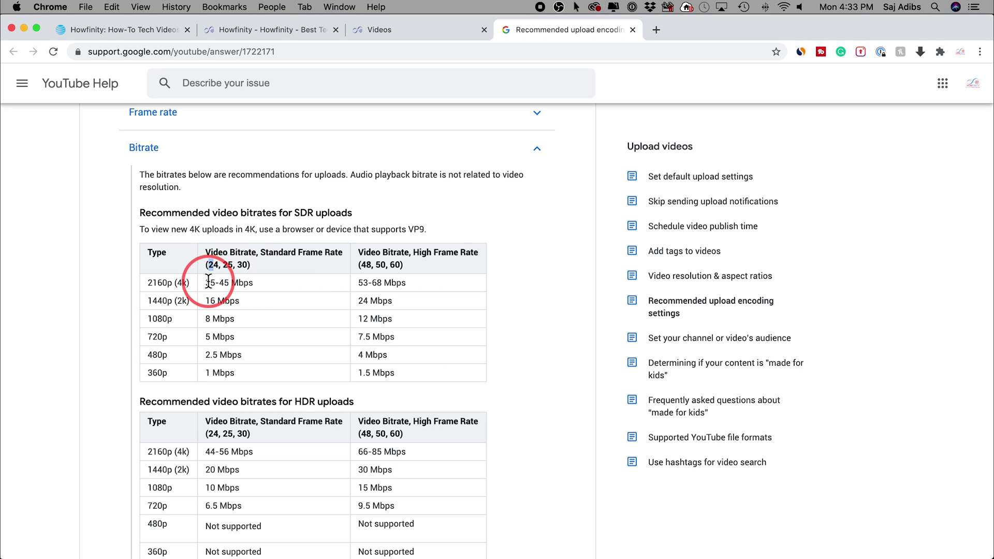
drag(208, 281, 267, 282)
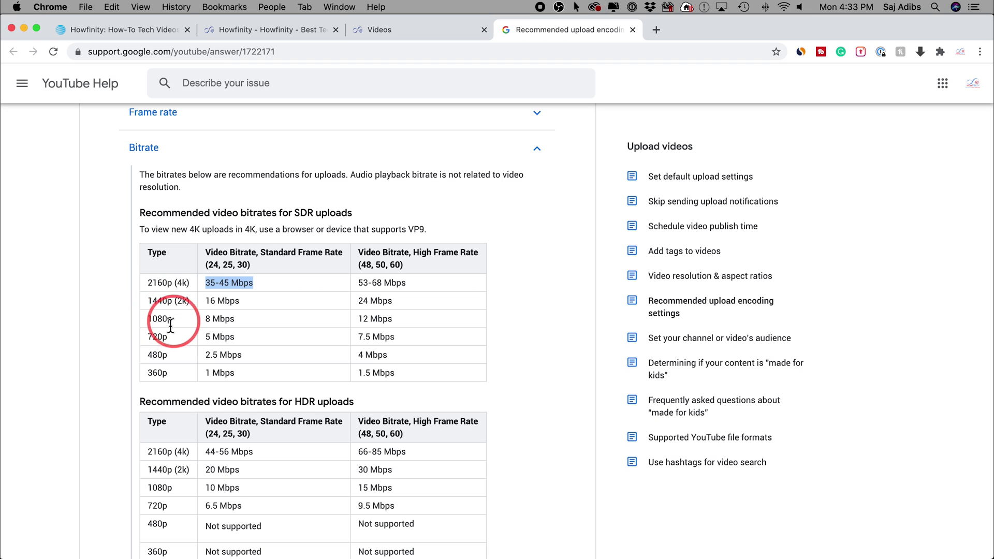
drag(206, 318, 256, 319)
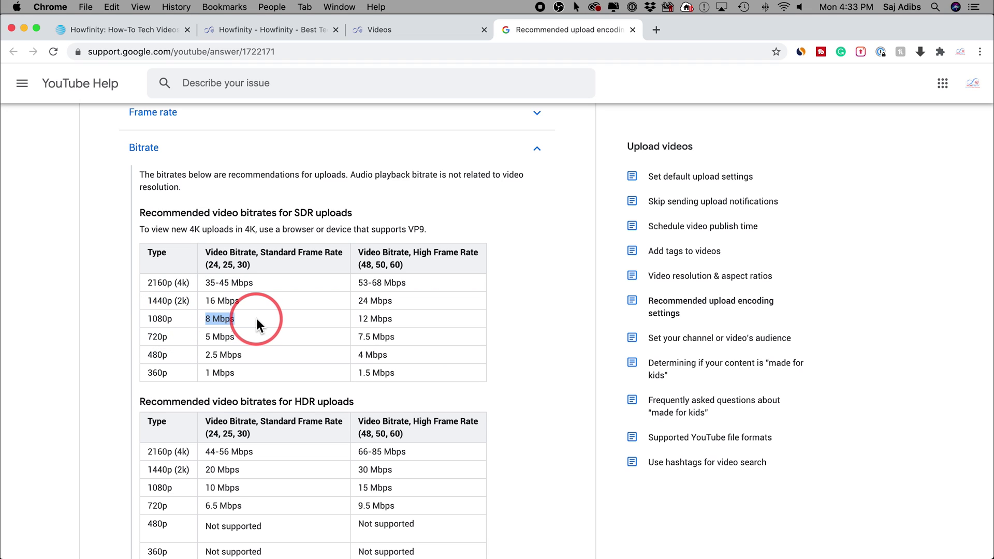
drag(363, 319, 400, 319)
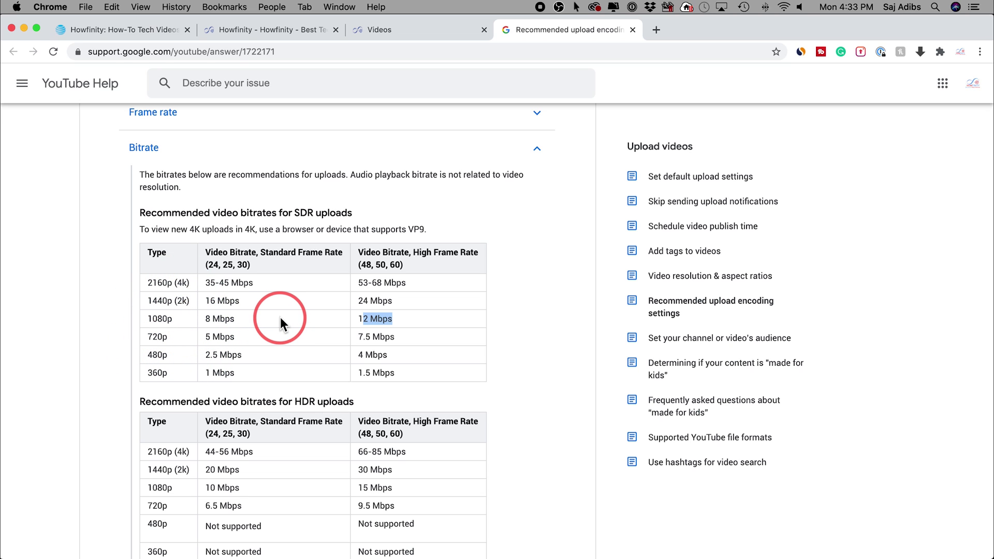
- Set Target Bitrate to 35 Mbps and Maximum Bitrate to 45 Mbps
key(super+Tab)
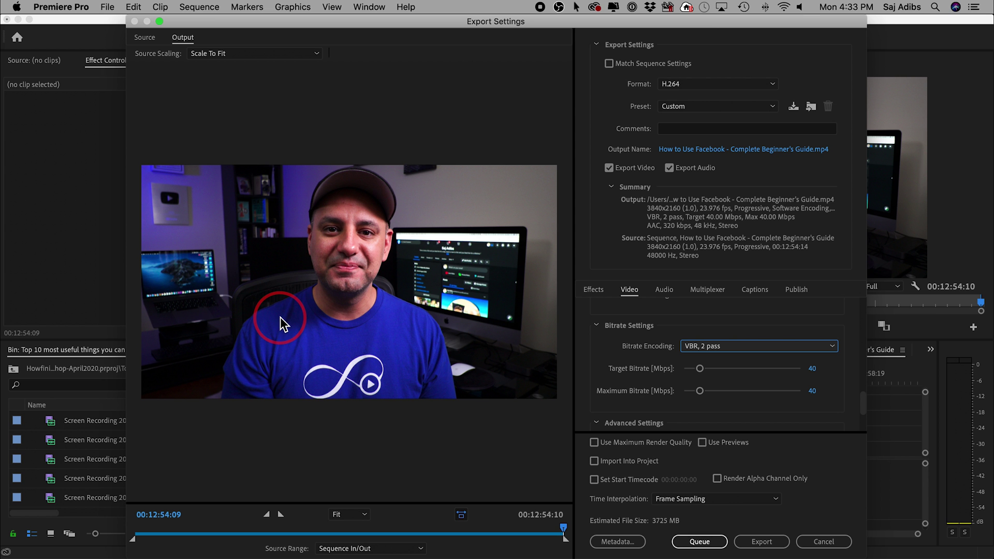
click(812, 369)
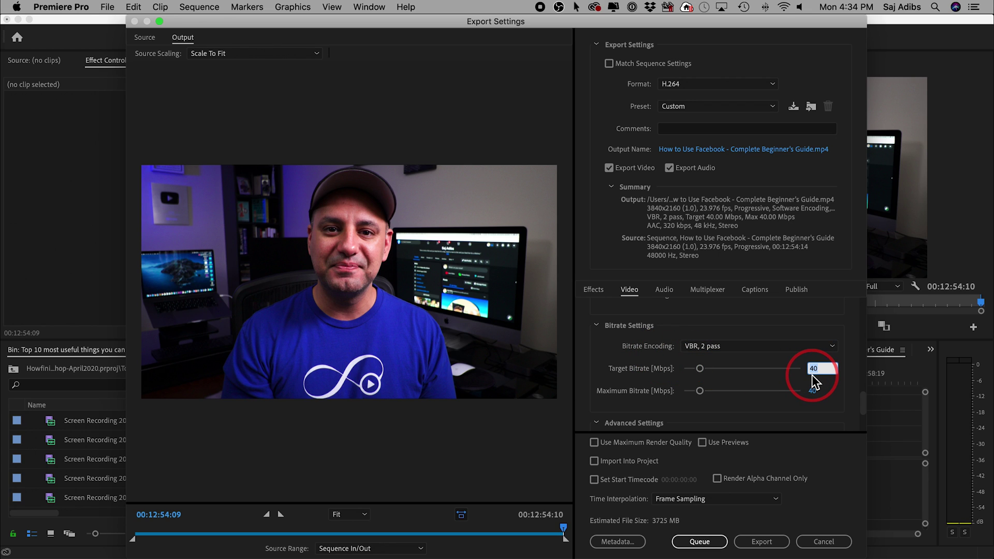
text(35)
key(Tab)
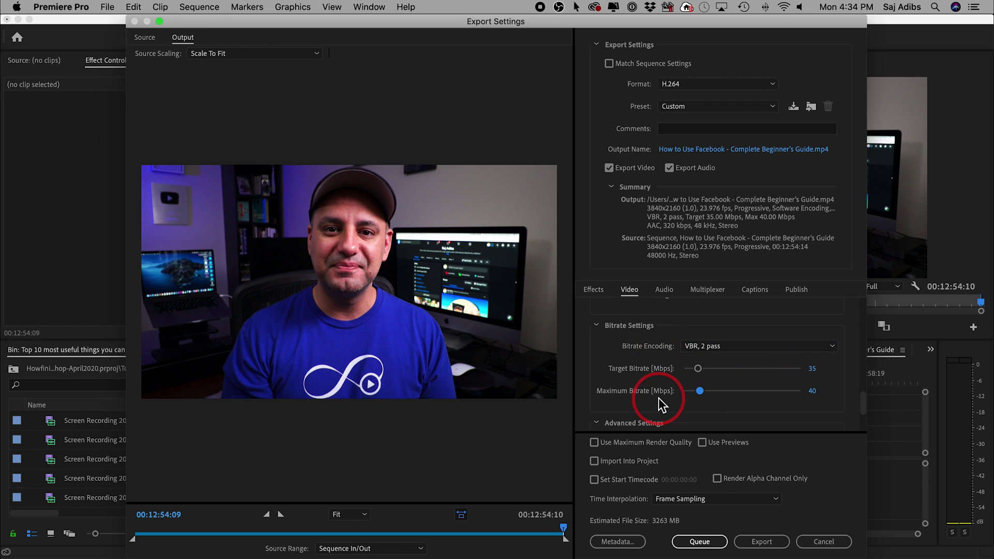
click(811, 391)
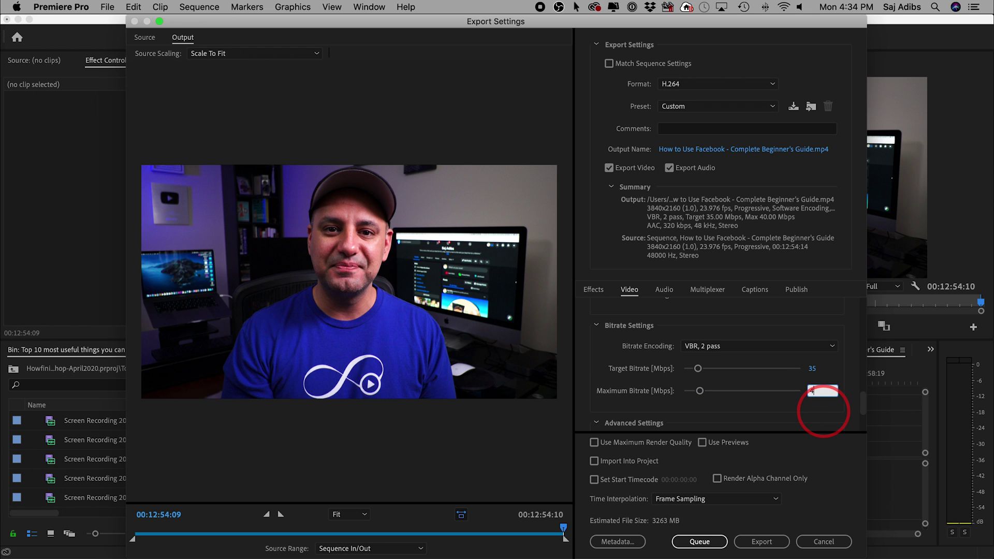
text(45)
key(Tab)
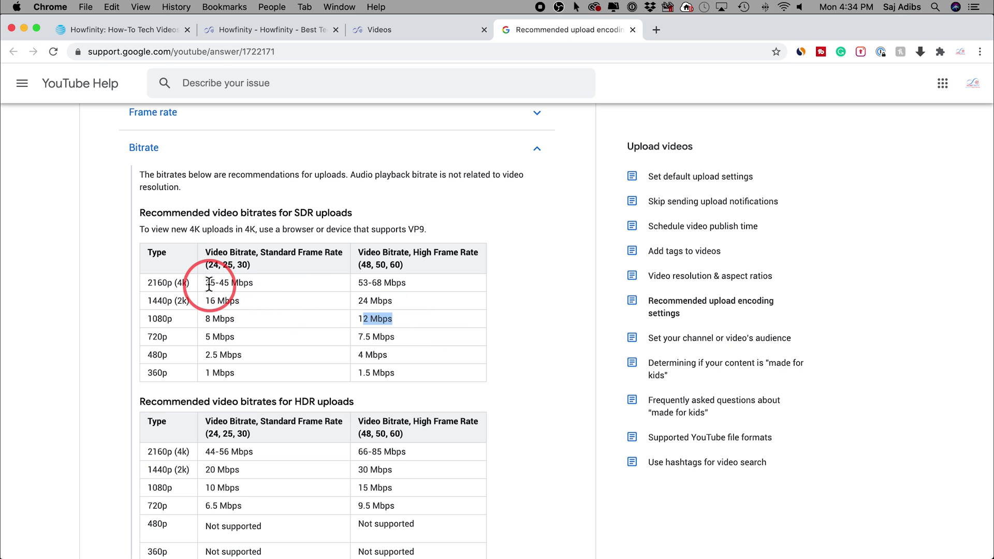
- Compare against YouTube's 35–45 Mbps 4K range, then go back to the export settings
click(208, 282)
drag(208, 283, 264, 287)
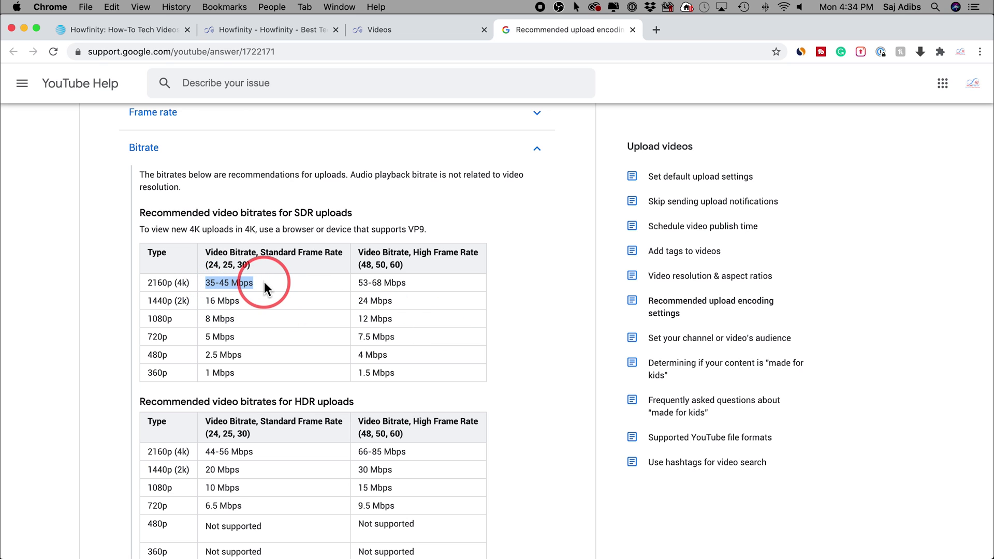
key(super+Tab)
scroll(666, 366, up, 5)
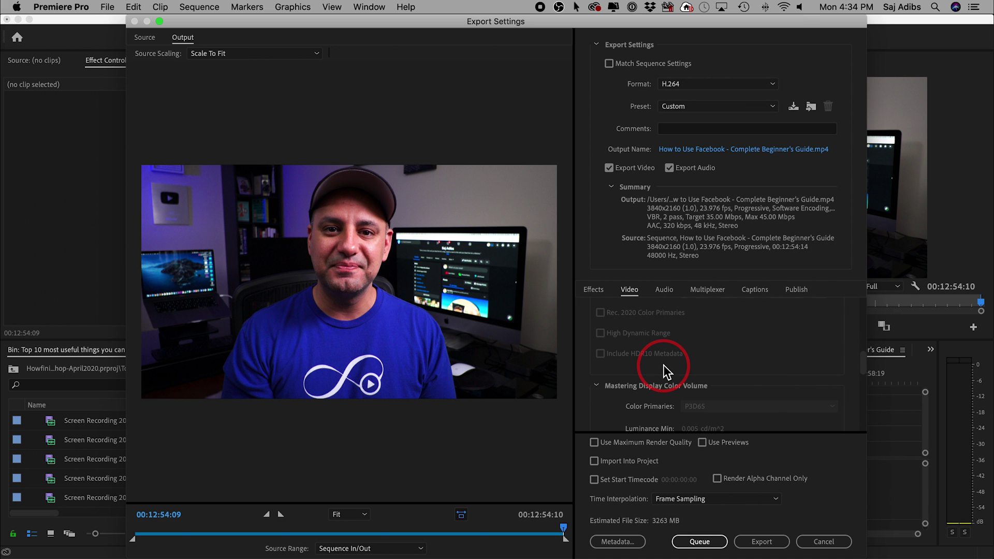
scroll(663, 367, up, 8)
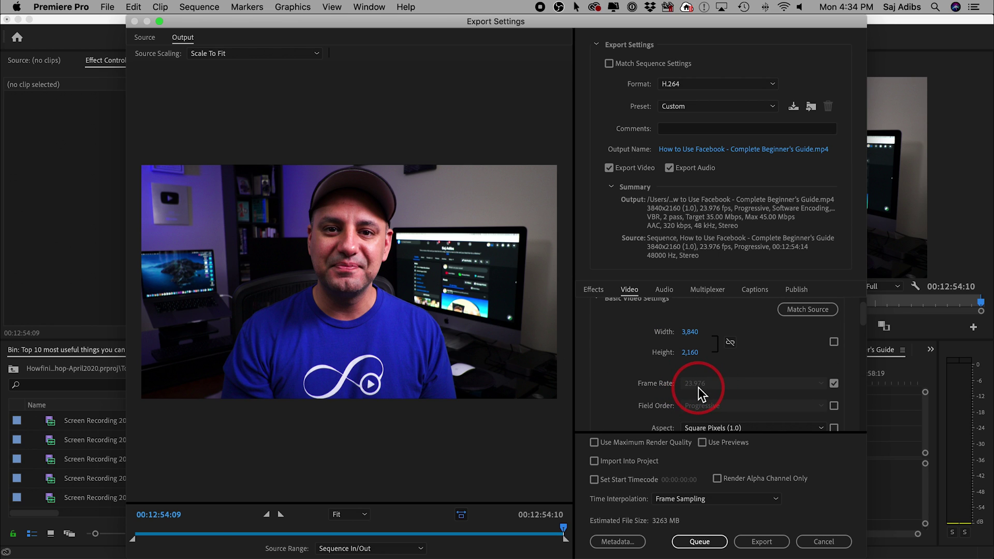
scroll(630, 379, down, 15)
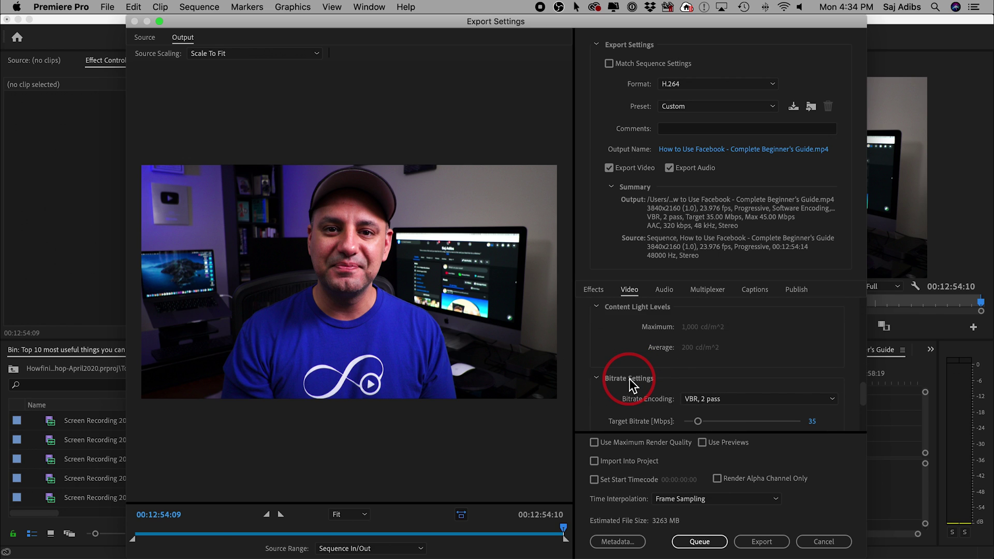
scroll(629, 378, up, 3)
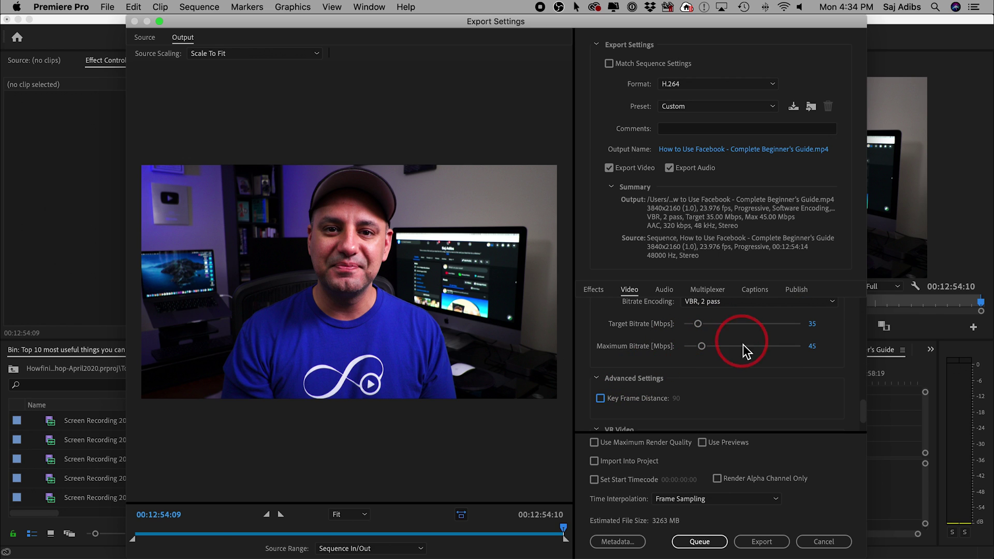
scroll(691, 367, down, 2)
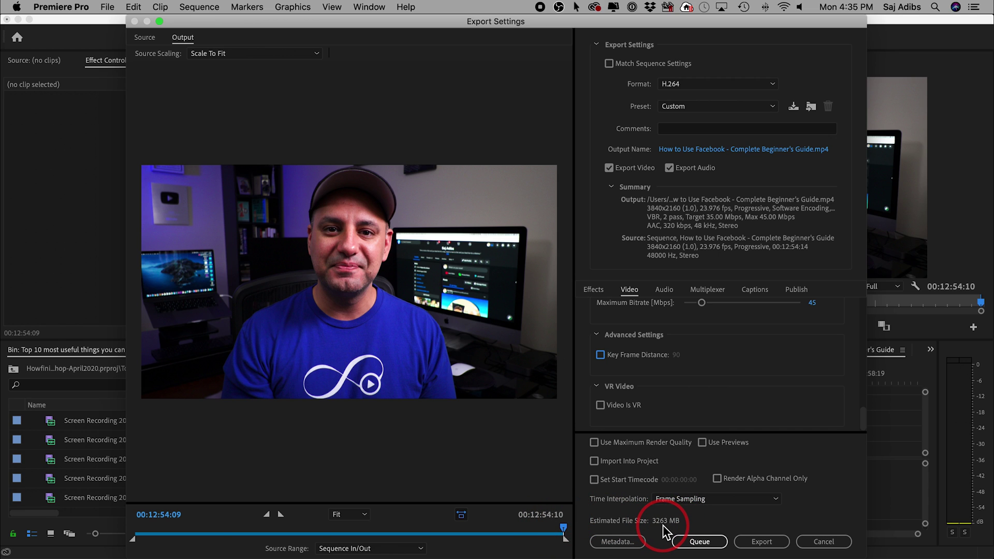
- Try a 25 Mbps target bitrate, then set it back to 35 Mbps
drag(865, 418, 865, 408)
click(813, 343)
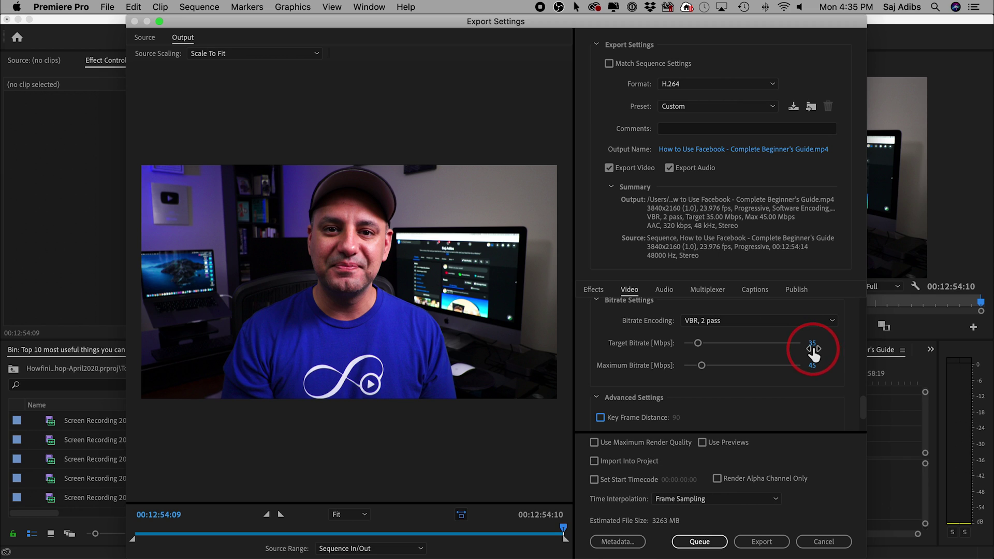
text(25)
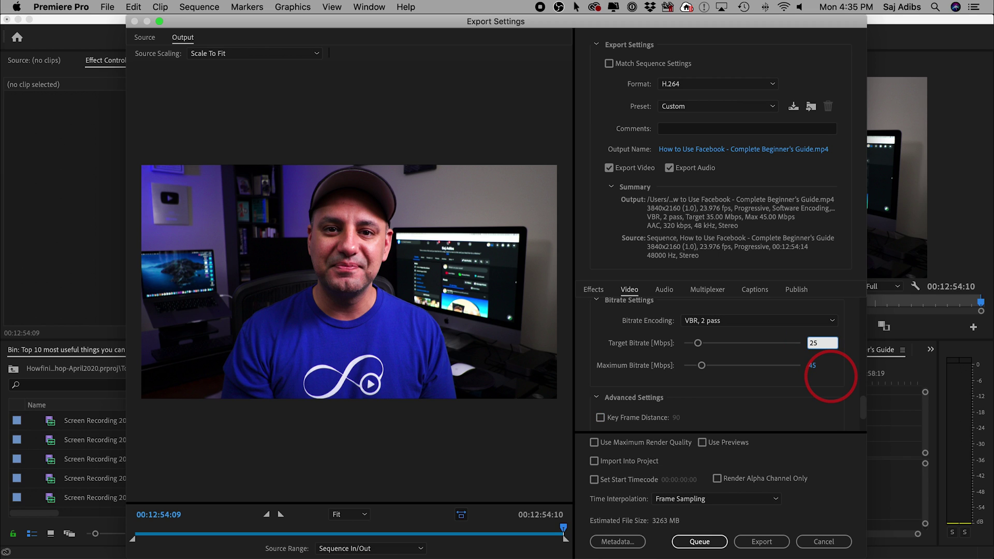
key(Tab)
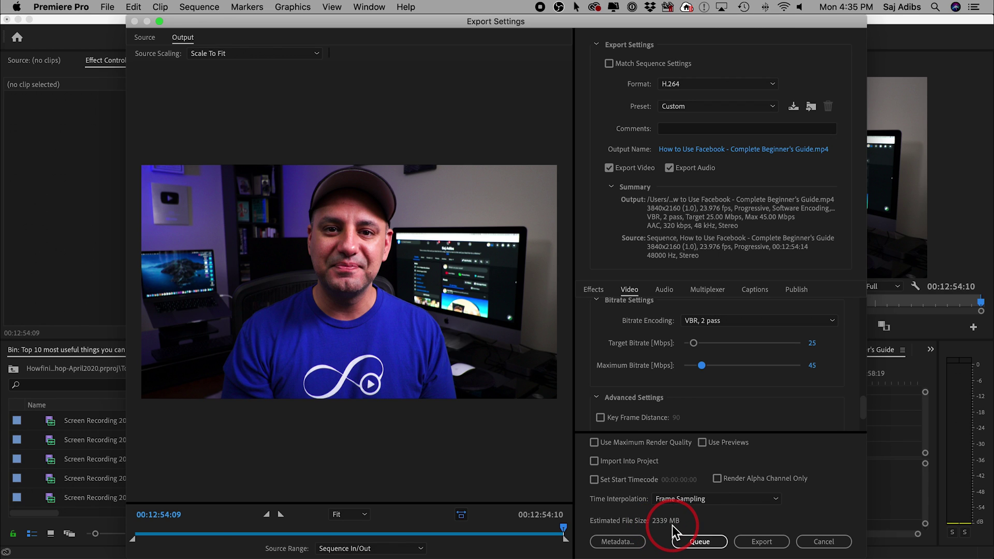
click(813, 342)
text(35)
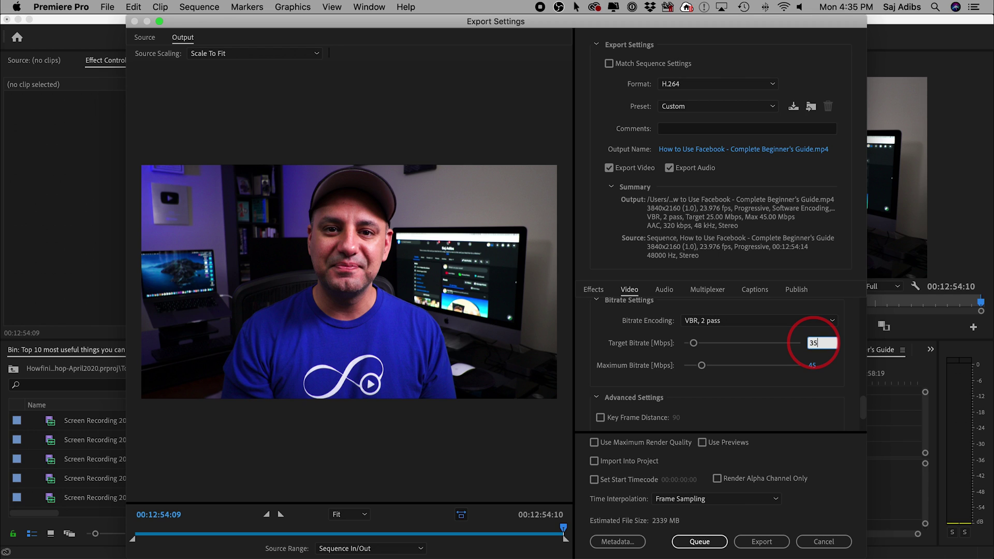
key(Tab)
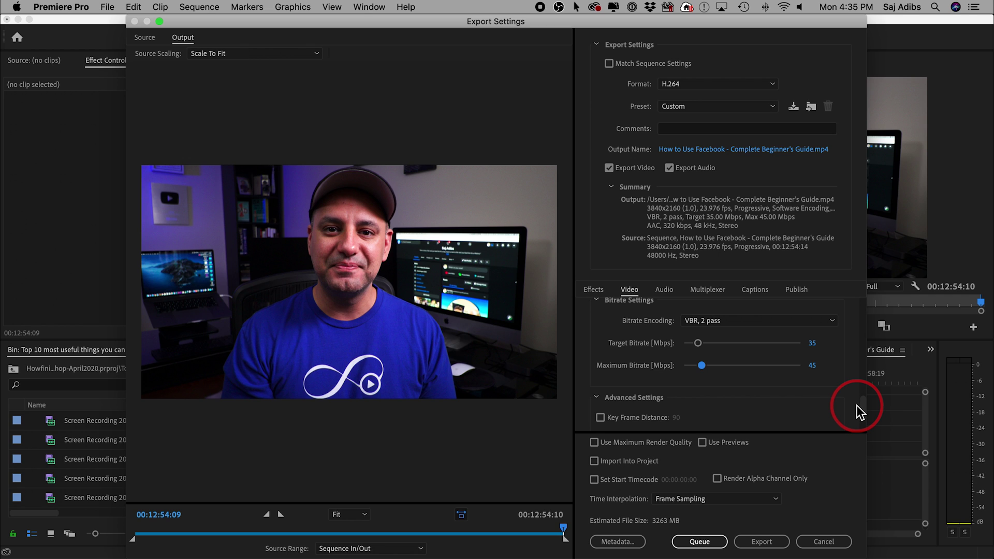
- Apply the YouTube 1080p Full HD preset and set Bitrate Encoding to VBR, 2 pass
click(697, 107)
scroll(746, 233, down, 5)
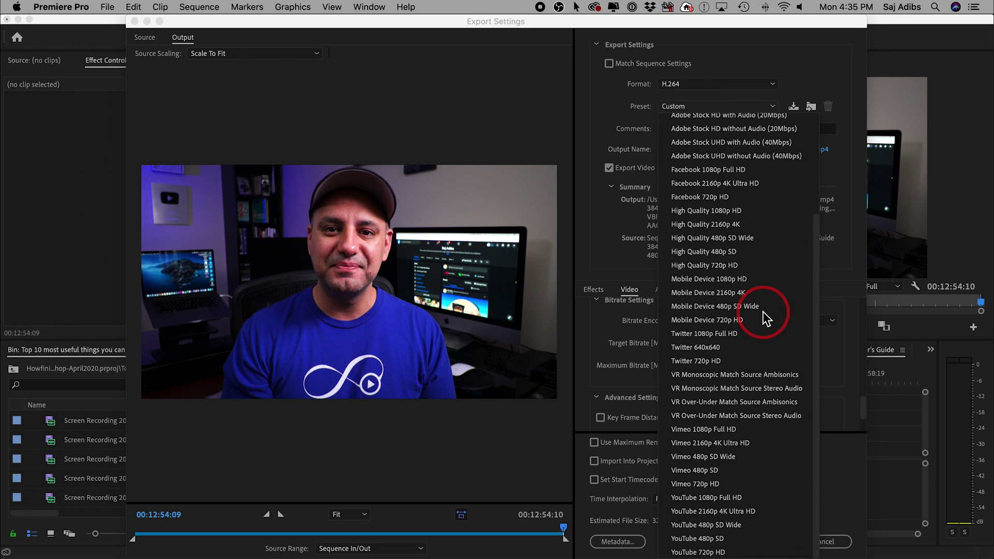
click(700, 498)
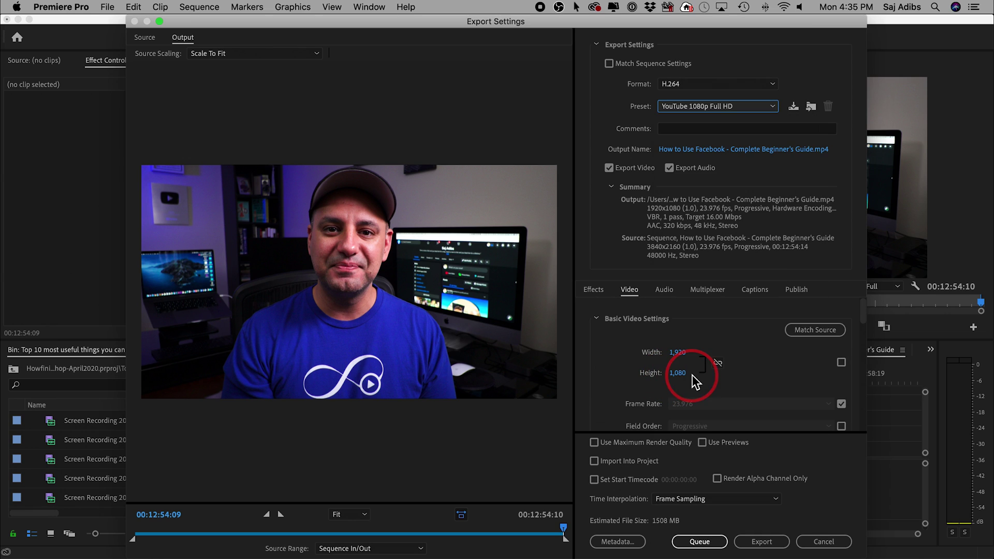
drag(861, 315, 858, 404)
click(715, 361)
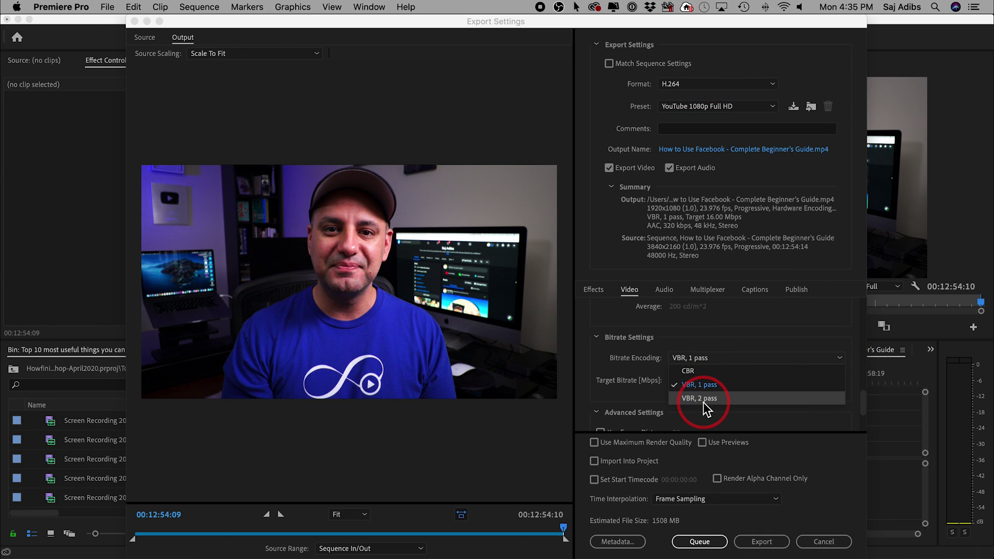
click(703, 402)
- Set Target Bitrate to 8 Mbps and Maximum Bitrate to 12 Mbps
drag(863, 398, 864, 406)
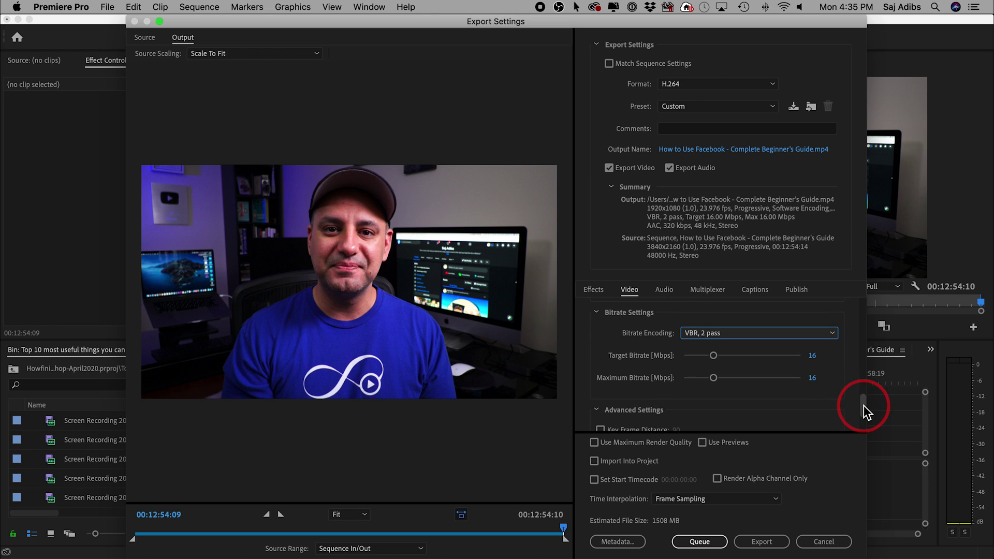
click(812, 355)
text(8)
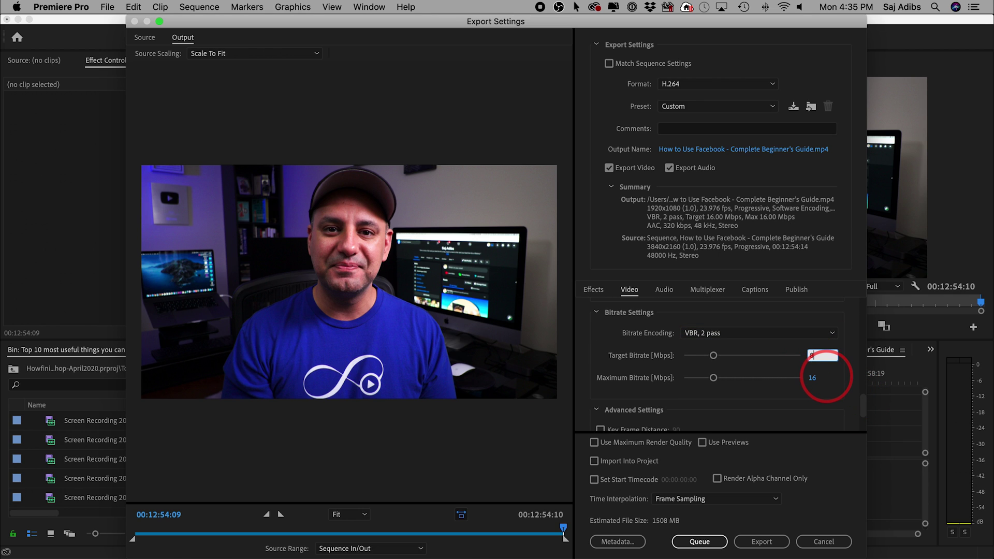
key(Tab)
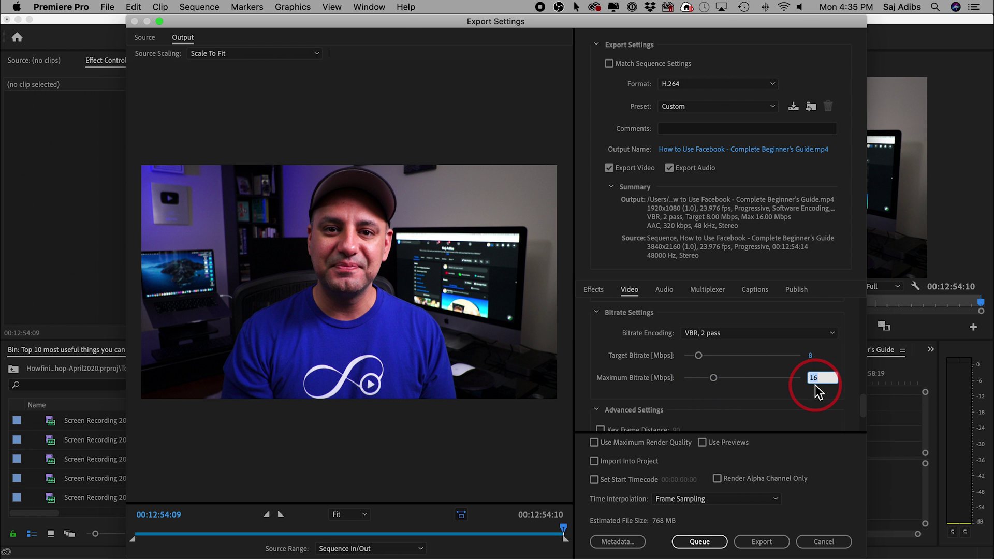
key(Tab)
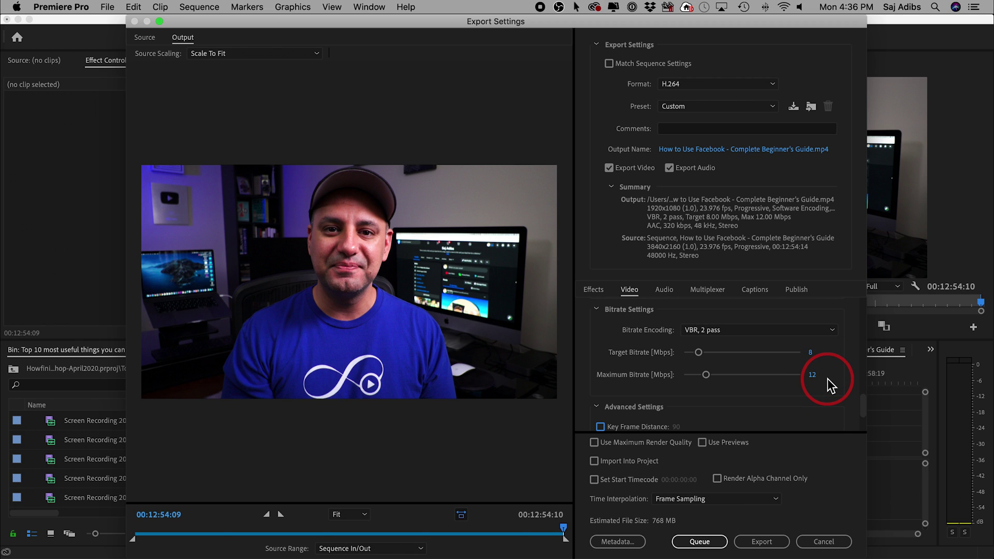
drag(706, 375, 747, 377)
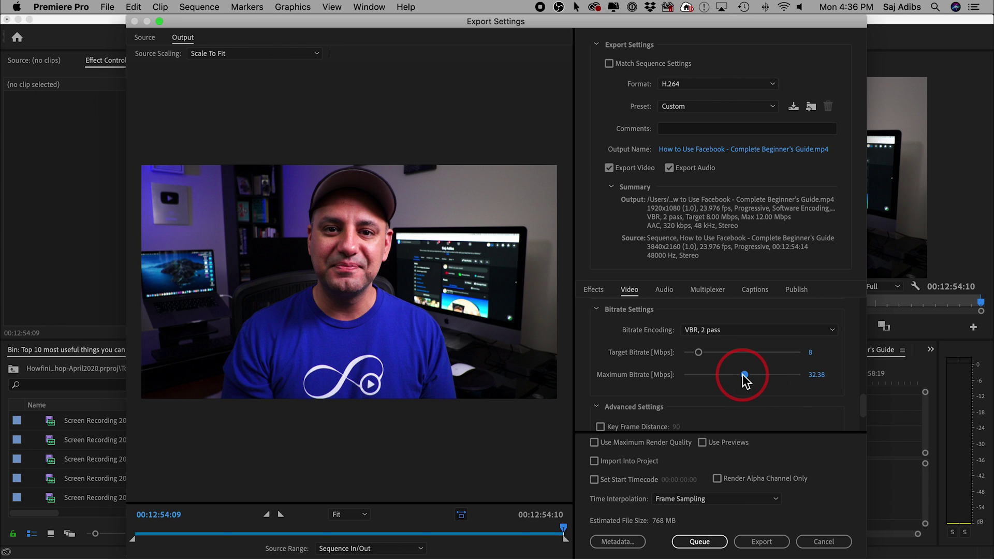
drag(743, 375, 739, 375)
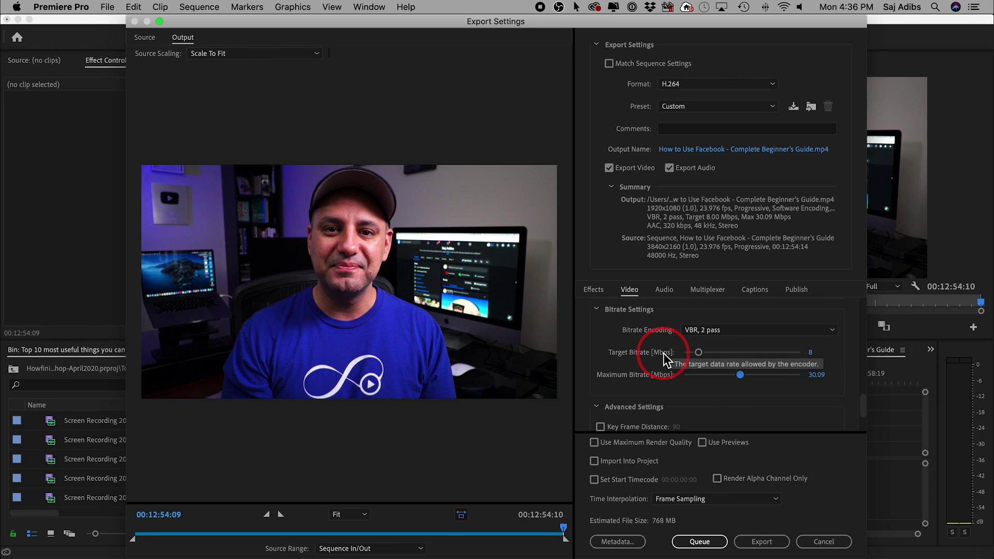
click(818, 376)
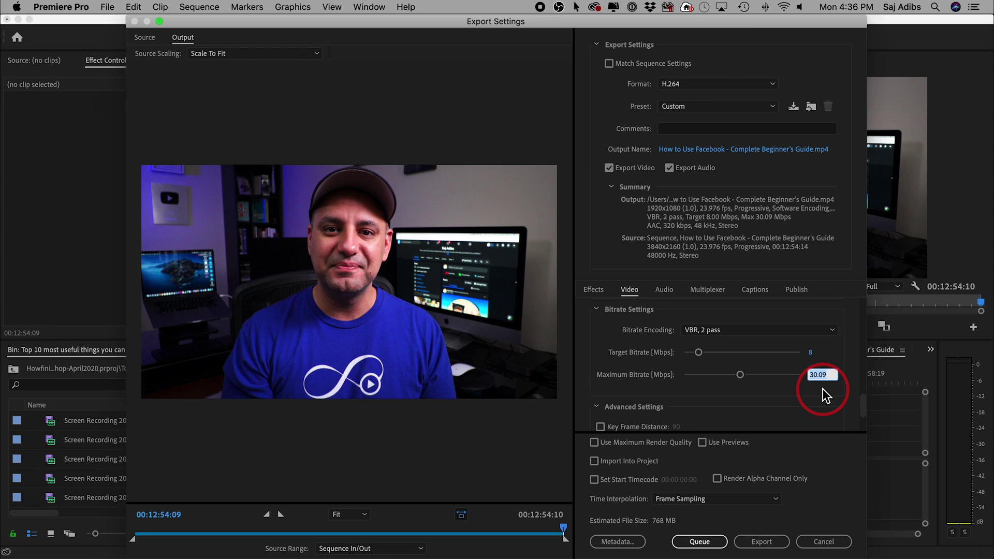
text(12)
key(Tab)
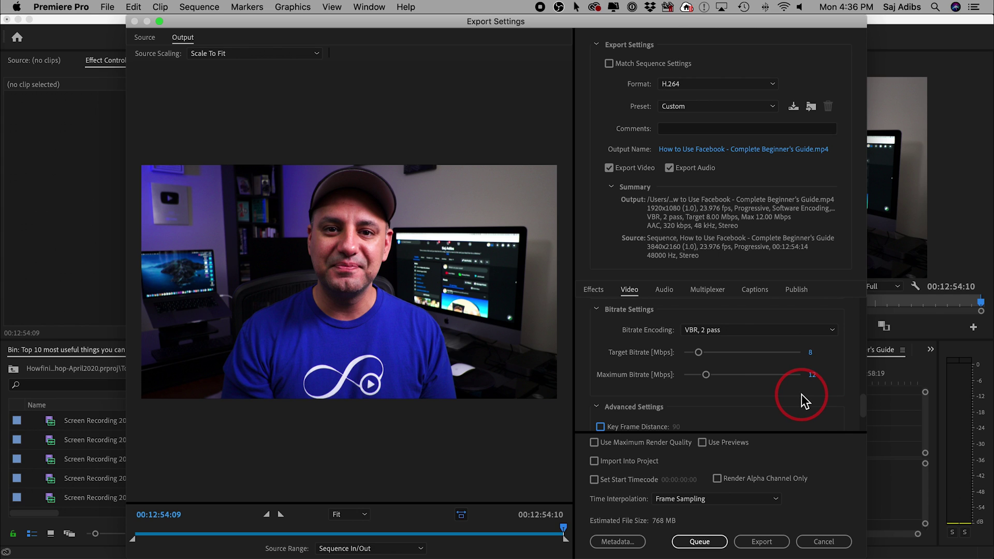
- Save the output as 'How to Use Facebook - Complete Beginner's Guide' in MP4 format on the Desktop
click(673, 151)
drag(466, 85, 605, 93)
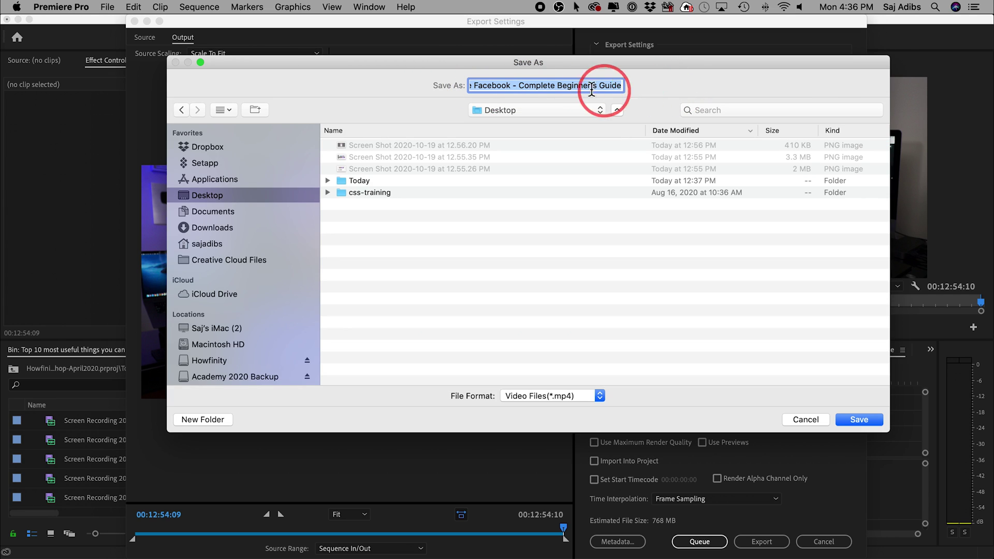
click(556, 395)
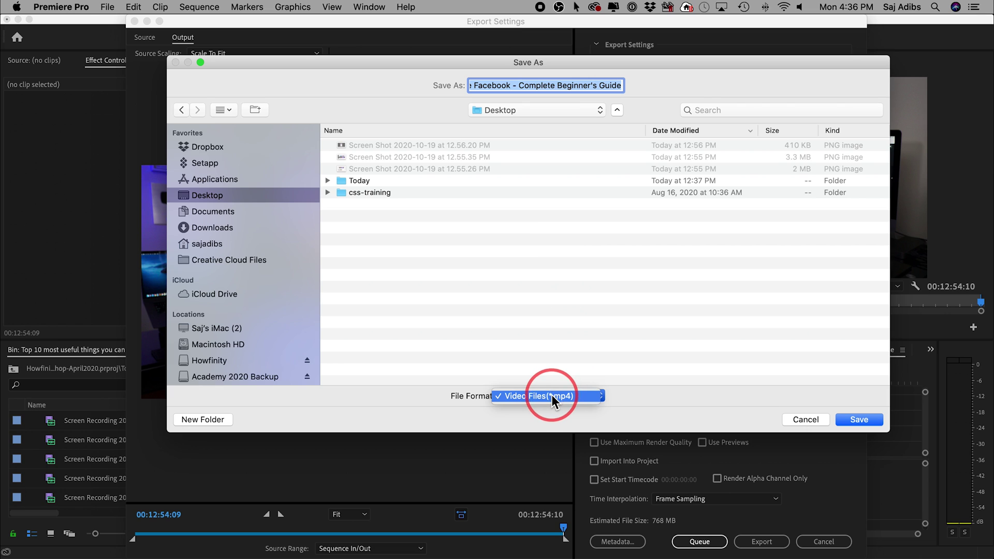
click(552, 396)
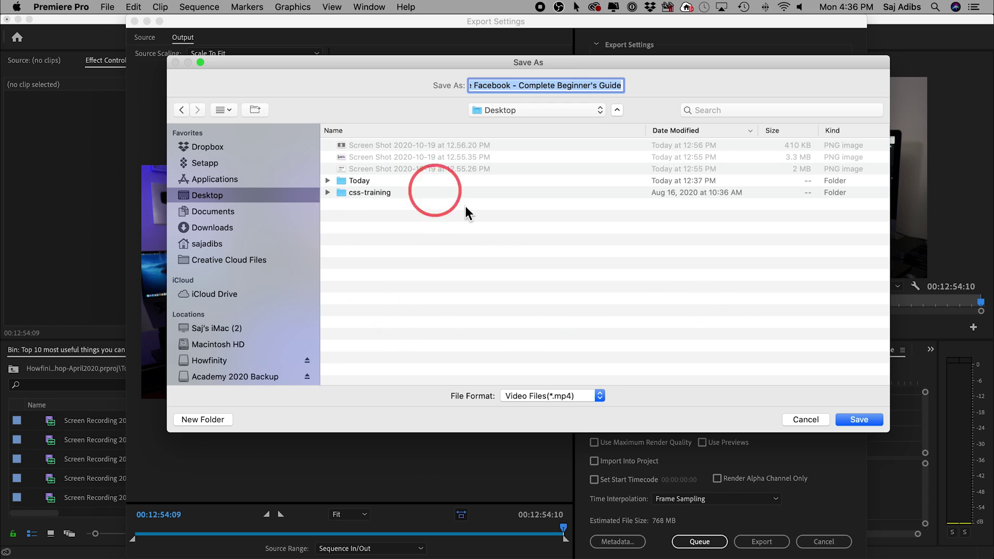
scroll(197, 327, down, 2)
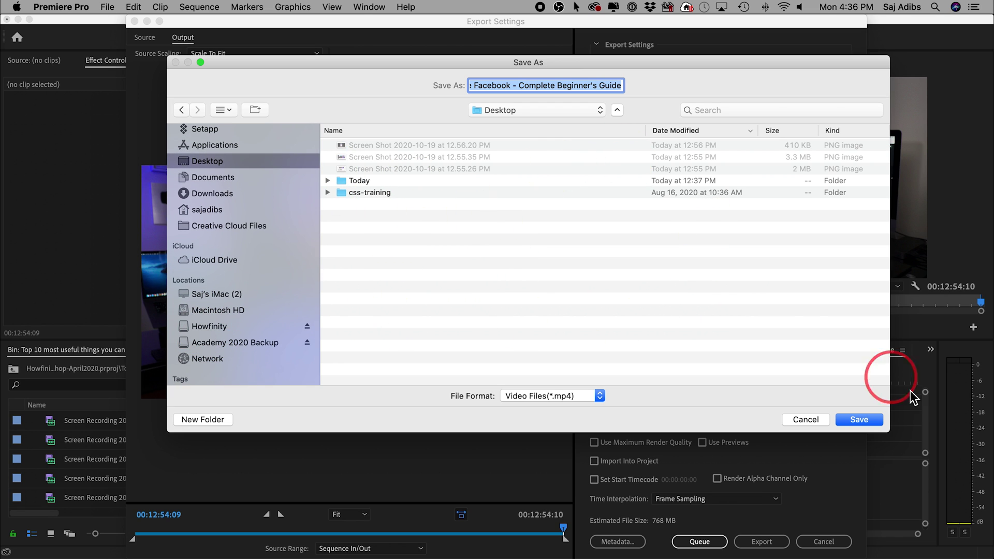
click(859, 421)
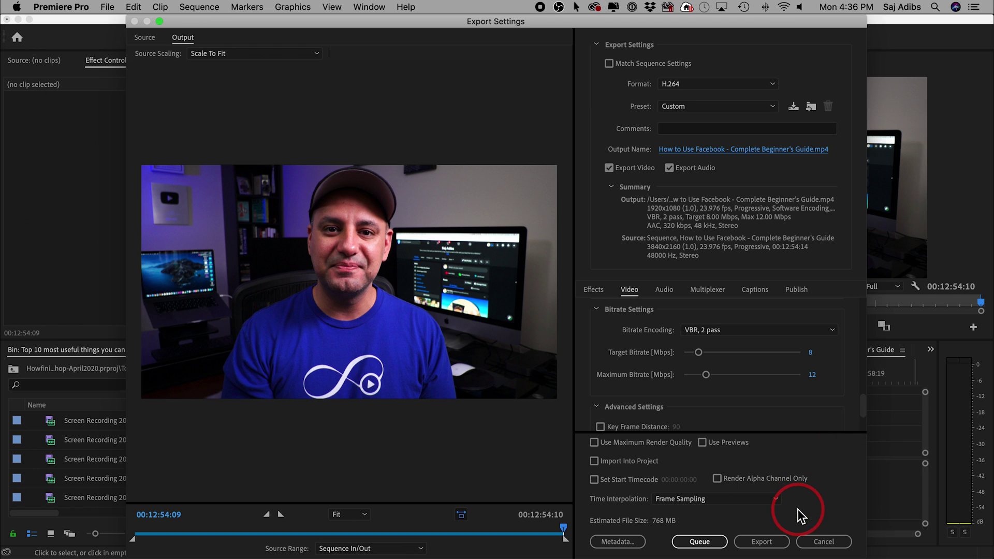
- Launch the Facebook guide export, now encoding pass 1 of 2, and move the progress dialog aside
click(761, 547)
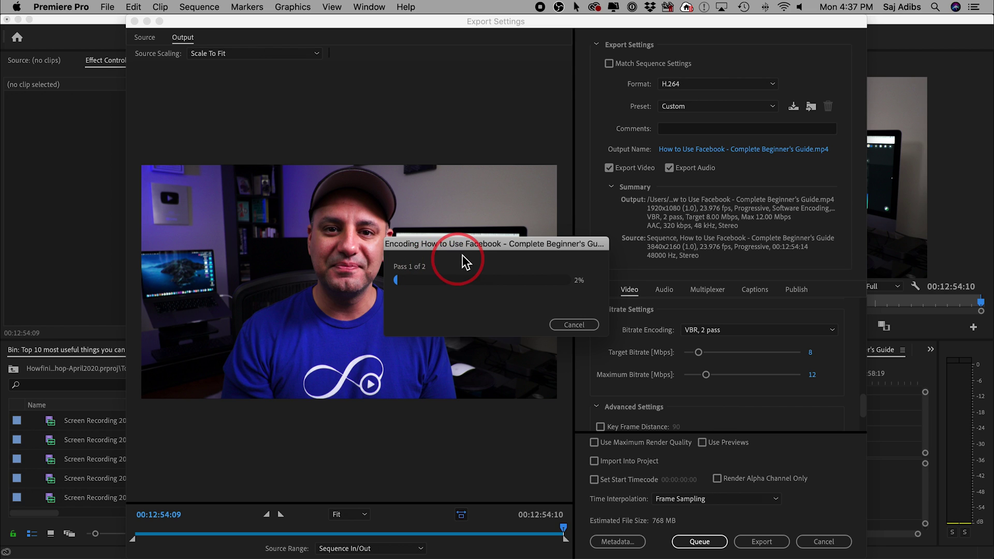
drag(464, 243, 392, 224)
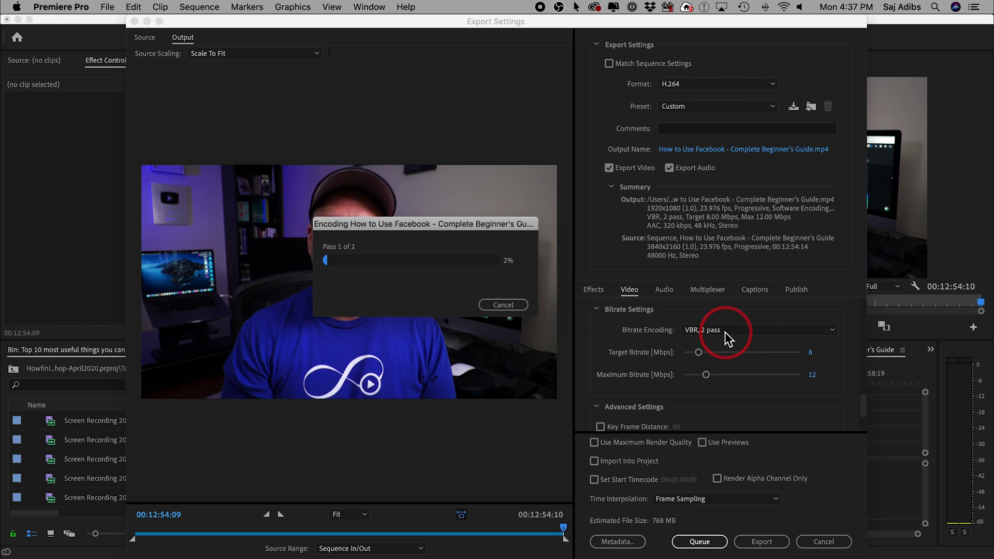
click(402, 287)
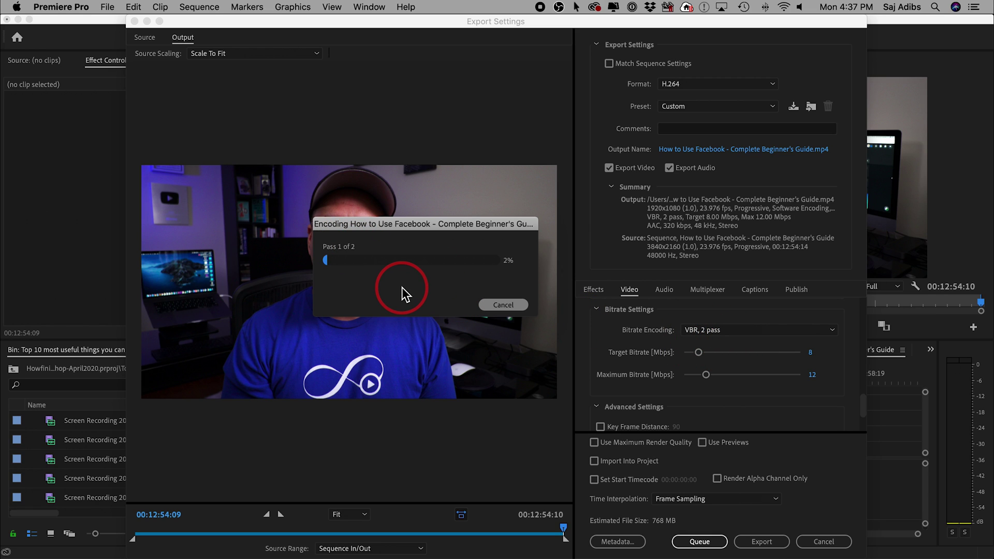
click(753, 312)
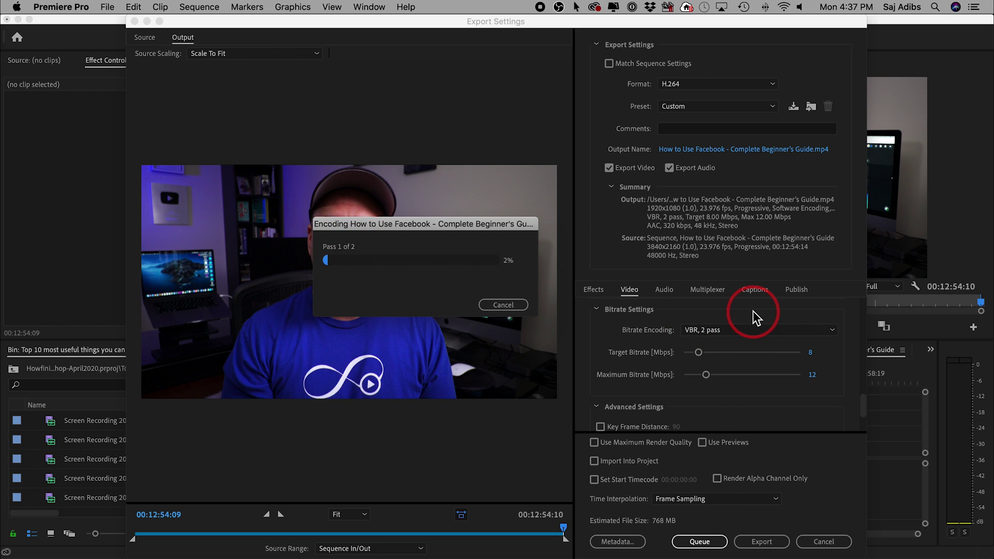